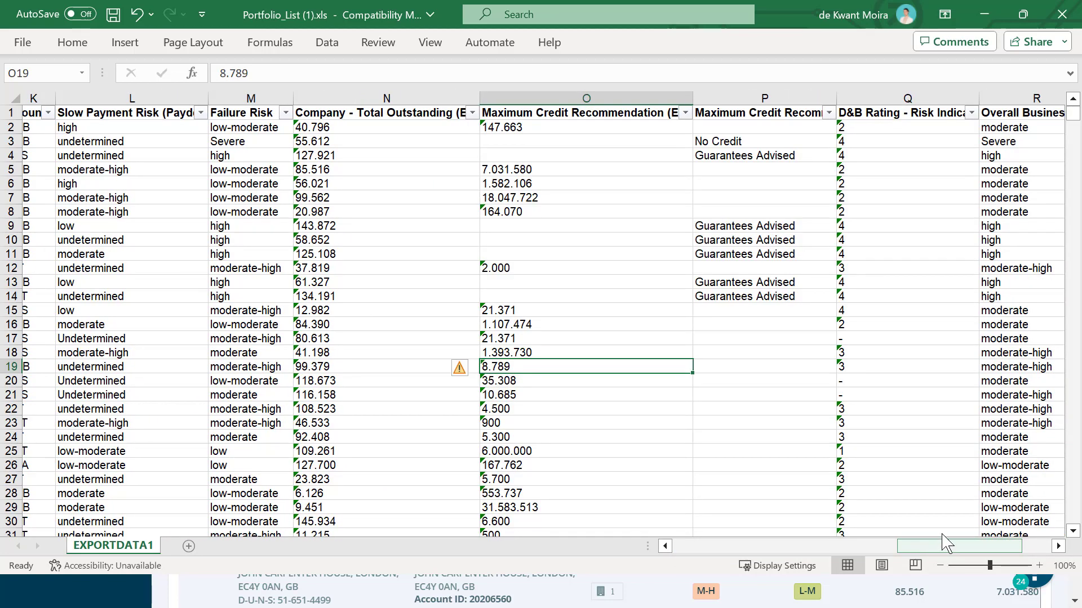
- Switch from the exported portfolio list in Excel to D&B Finance Analytics and view the Dashboard
{"action": "left_click", "coordinate": [984, 16]}
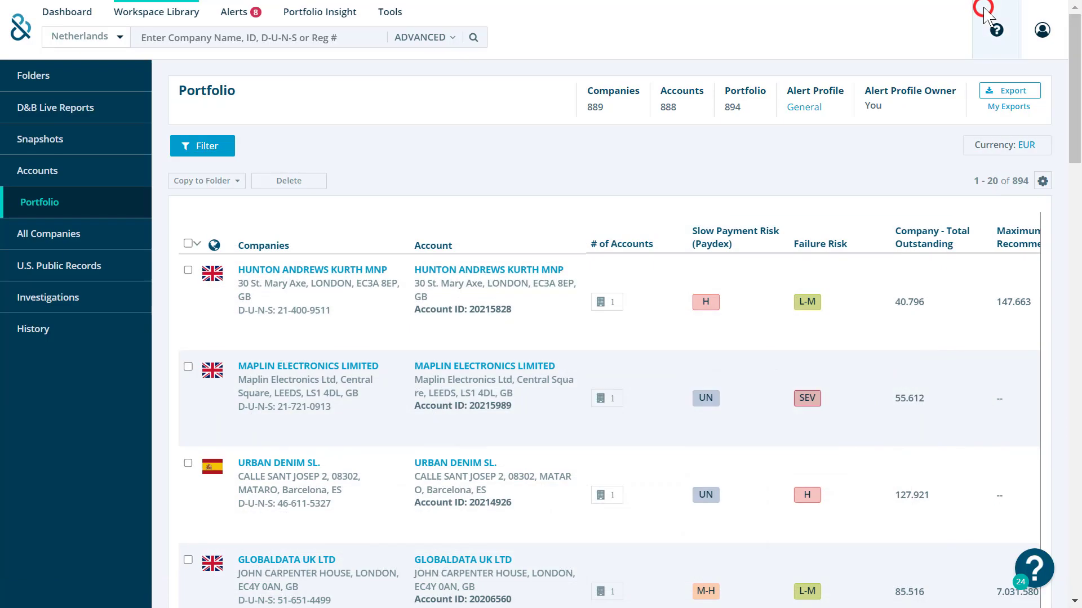
{"action": "left_click", "coordinate": [83, 21]}
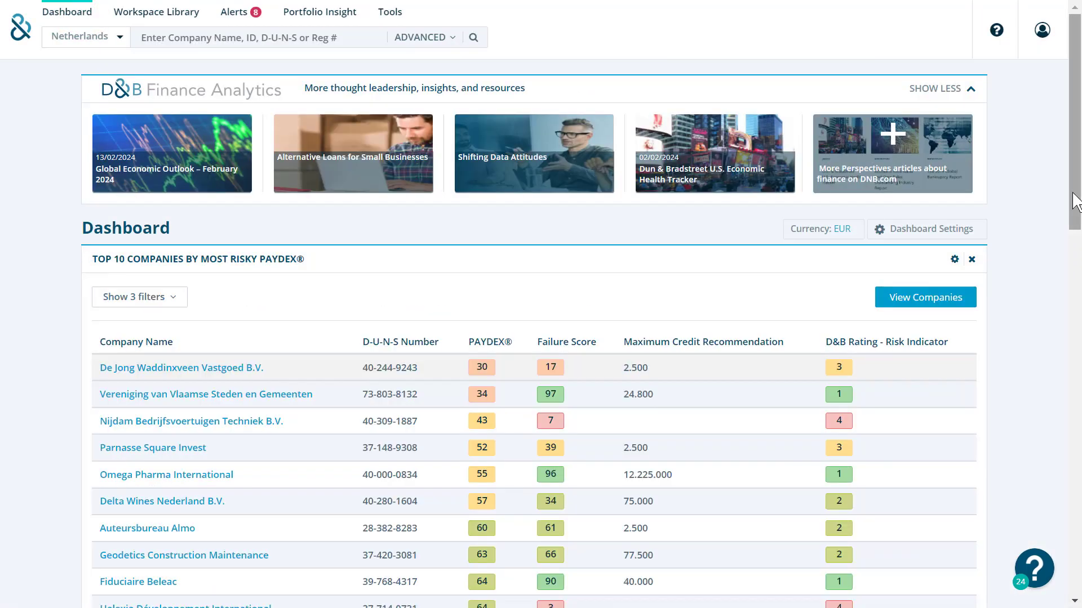
{"action": "mouse_move", "coordinate": [1074, 191]}
{"action": "left_mouse_down"}
{"action": "mouse_move", "coordinate": [1077, 535]}
{"action": "mouse_move", "coordinate": [1079, 172]}
{"action": "left_mouse_up"}
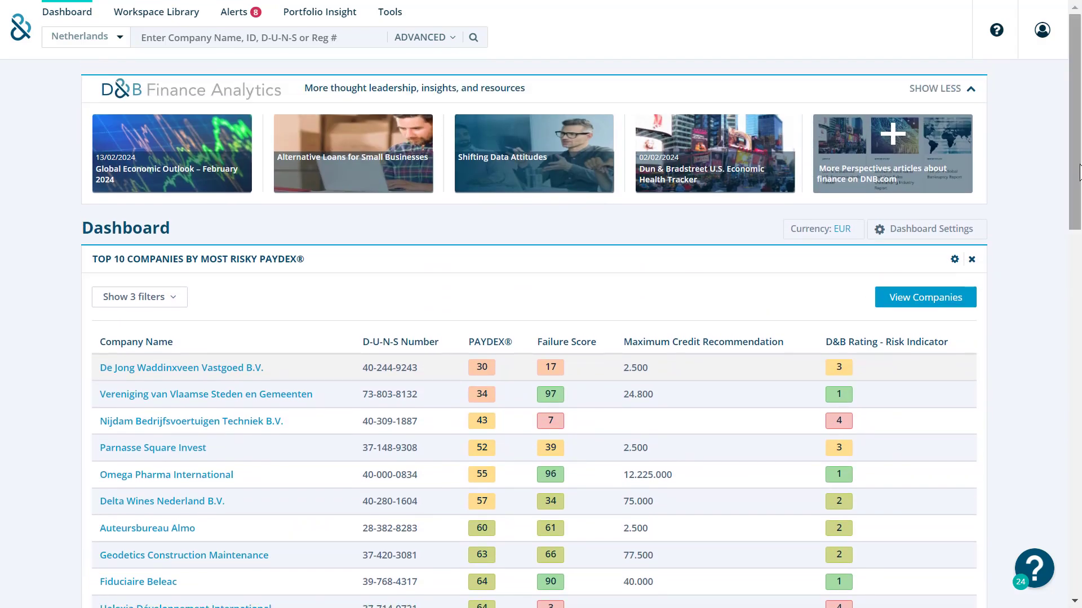
- Open the Import Account Data form in the data management tools
{"action": "left_click", "coordinate": [398, 12]}
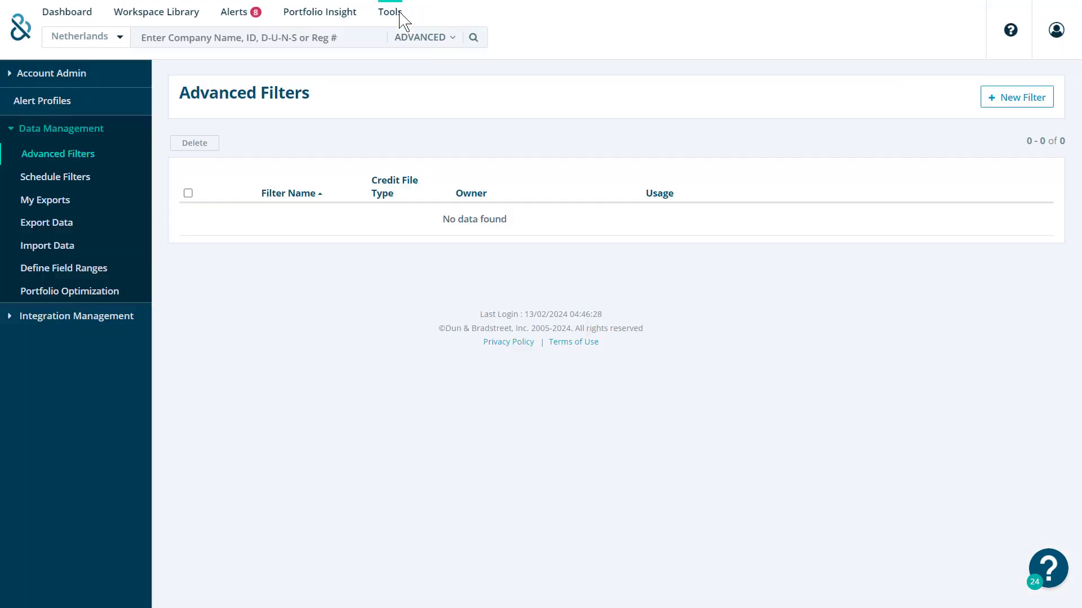
{"action": "left_click", "coordinate": [50, 247]}
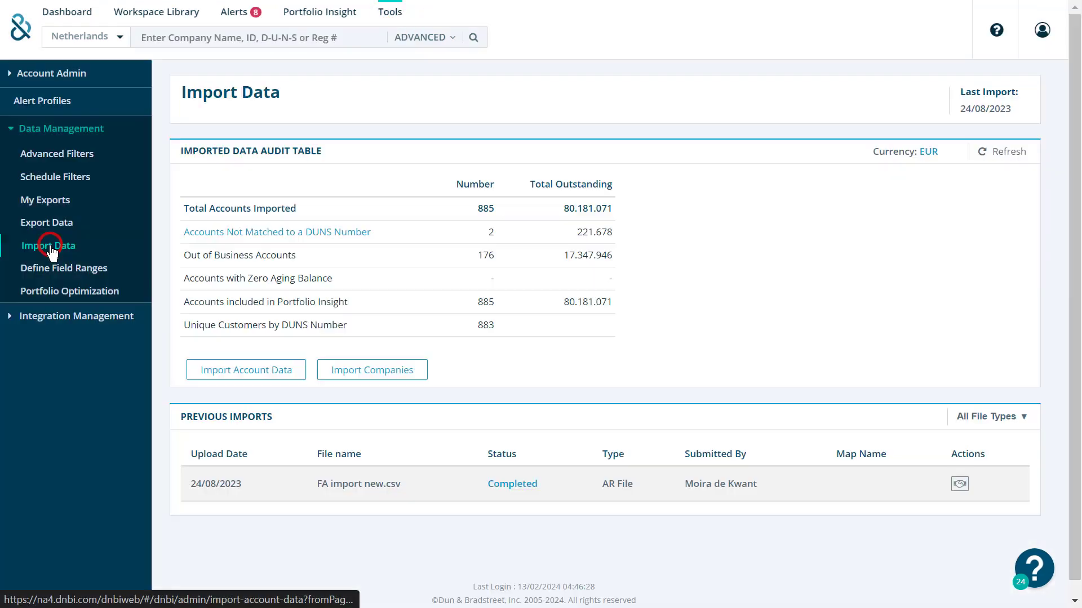
{"action": "left_click", "coordinate": [241, 379]}
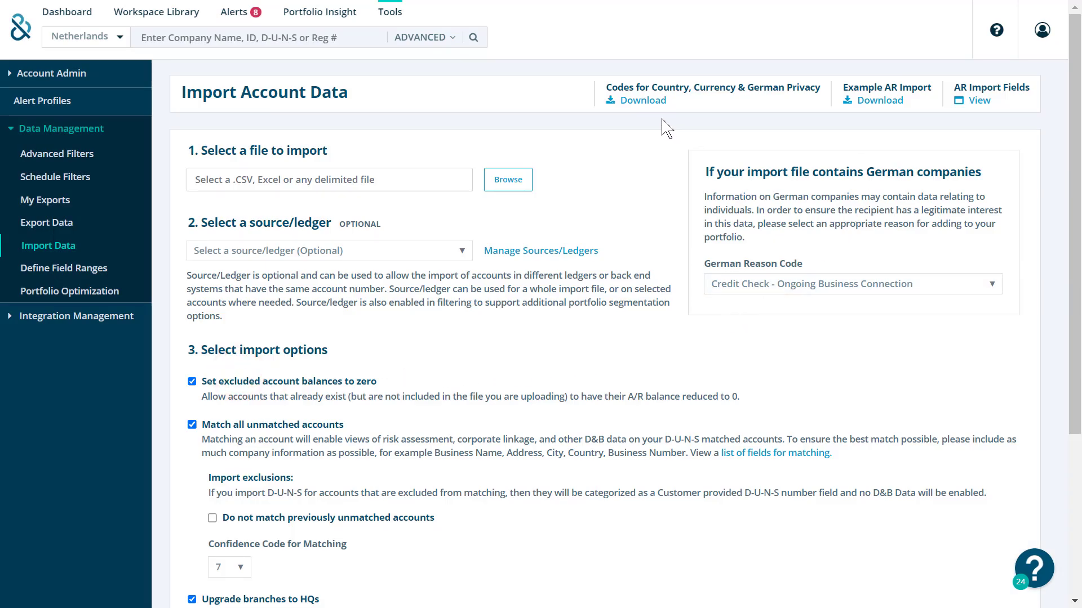
- Switch to the AR import workbook in Excel and examine the D-U-N-S Number, Business Name and Account Number columns
{"action": "key", "text": "alt+Tab"}
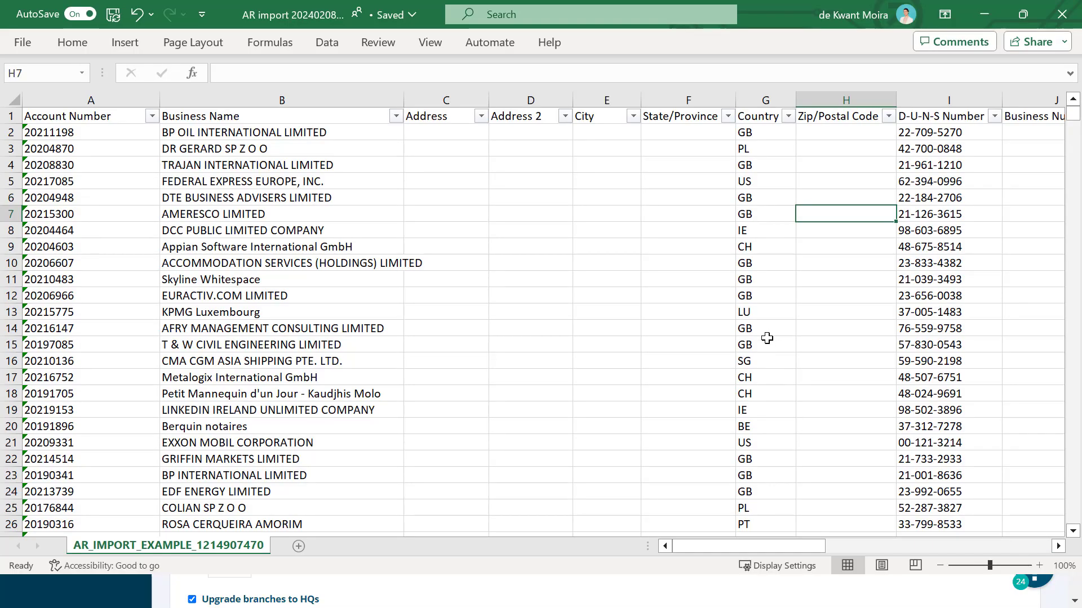
{"action": "left_click", "coordinate": [914, 100]}
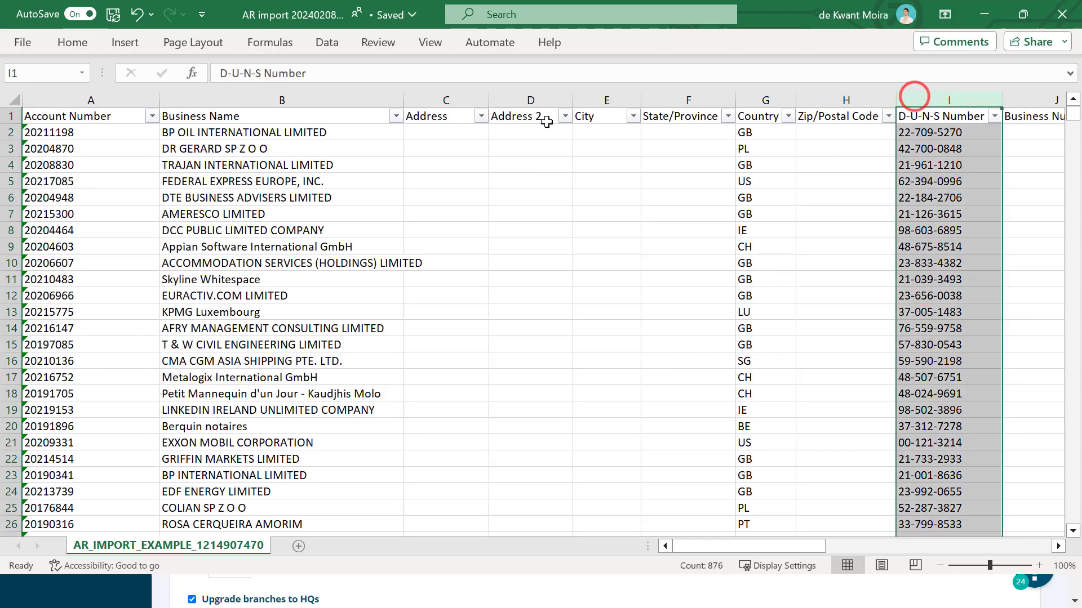
{"action": "left_click", "coordinate": [256, 99]}
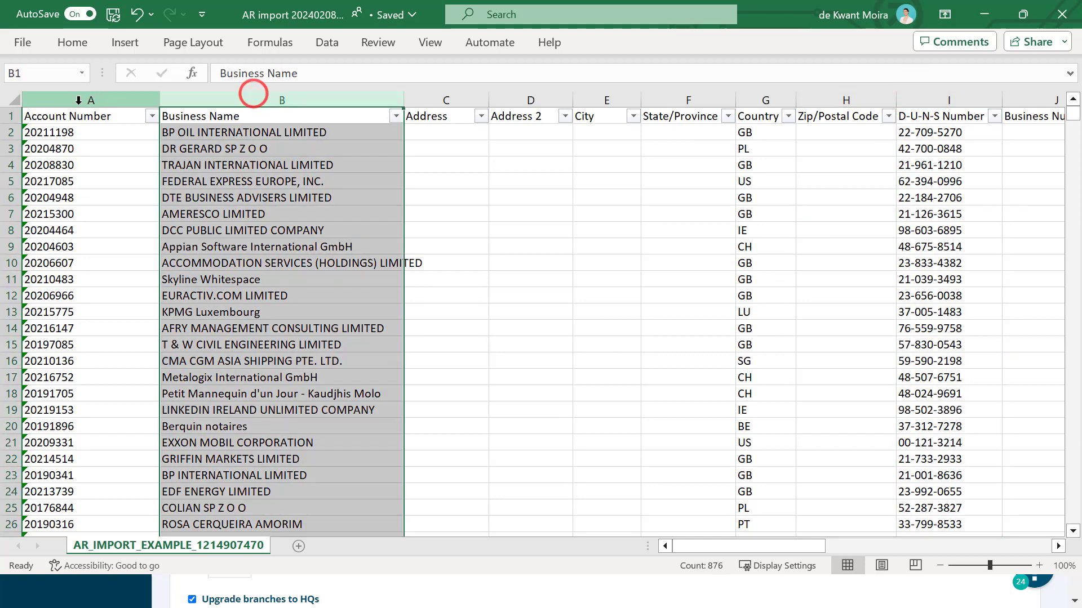
{"action": "left_click", "coordinate": [76, 100]}
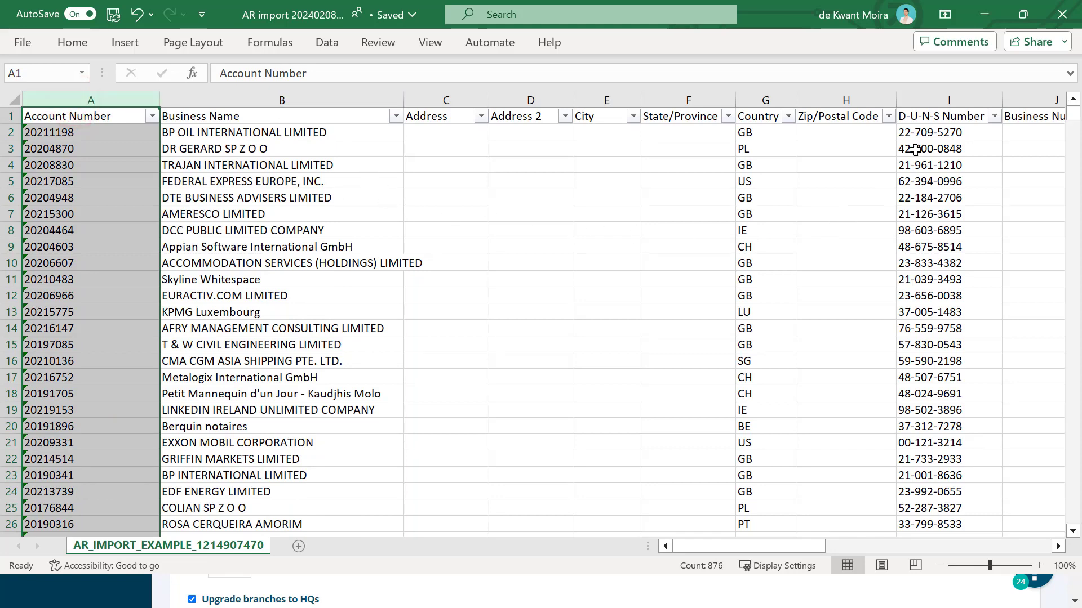
{"action": "left_click", "coordinate": [936, 99]}
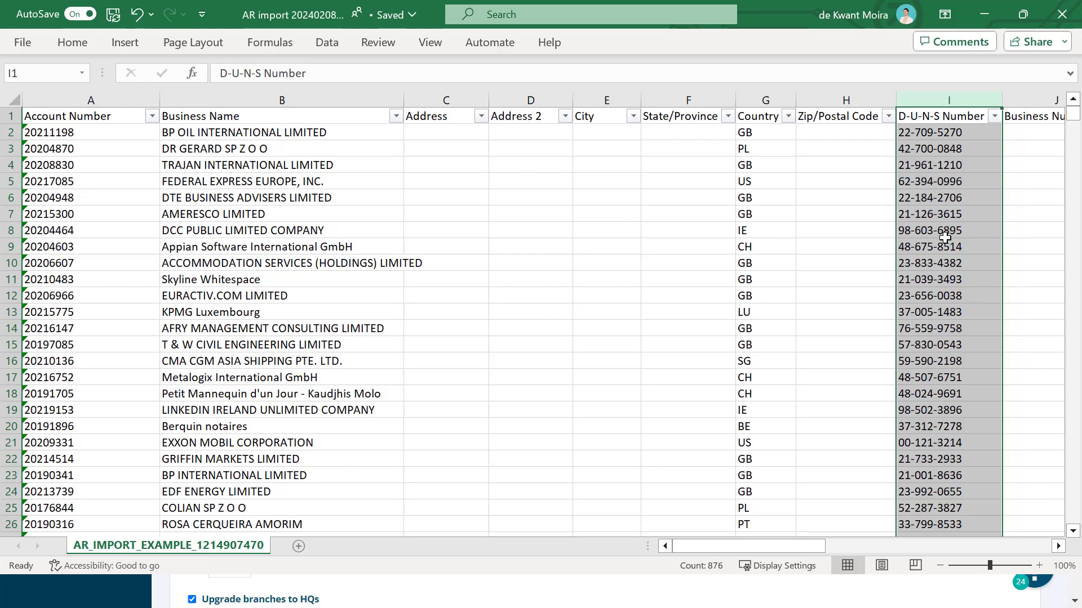
{"action": "left_click", "coordinate": [857, 137]}
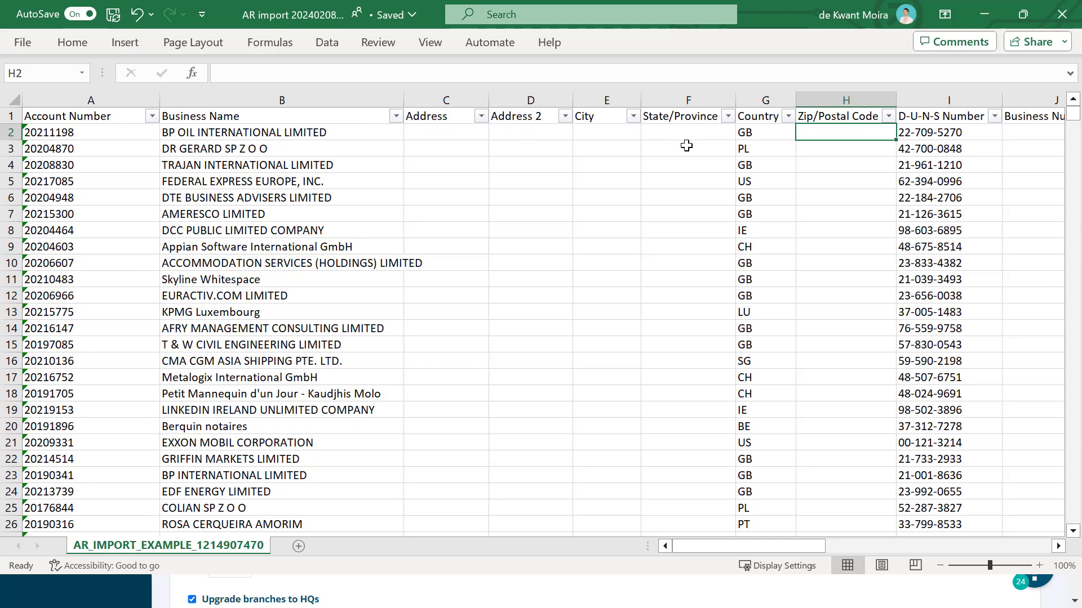
- Examine the Country column of the AR import sheet and compare it with the ISO Country Codes reference sheet
{"action": "left_click_drag", "start_coordinate": [814, 542], "coordinate": [896, 543]}
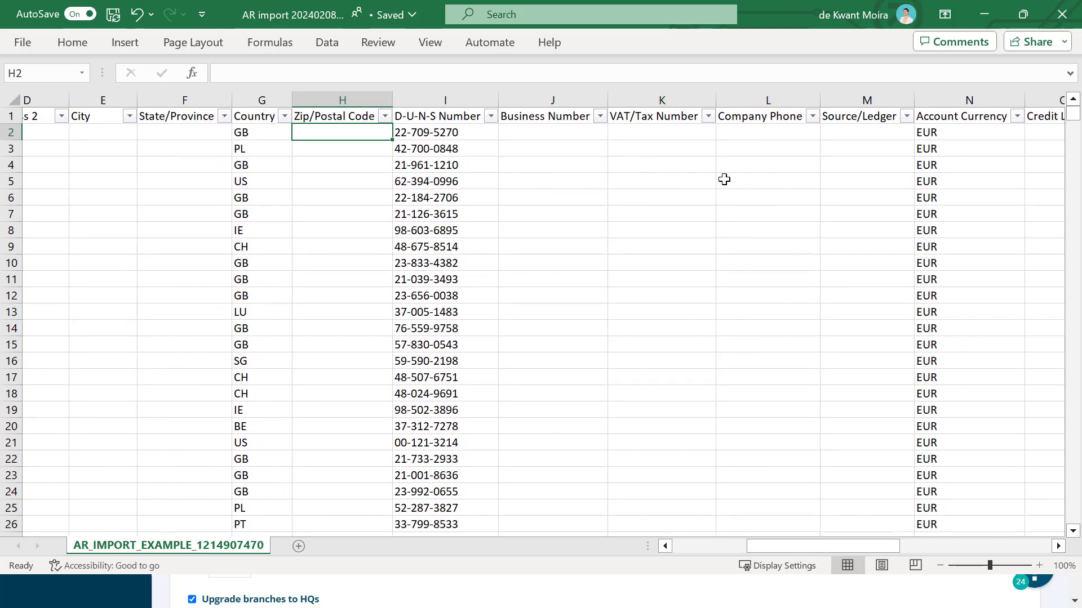
{"action": "left_click", "coordinate": [262, 99]}
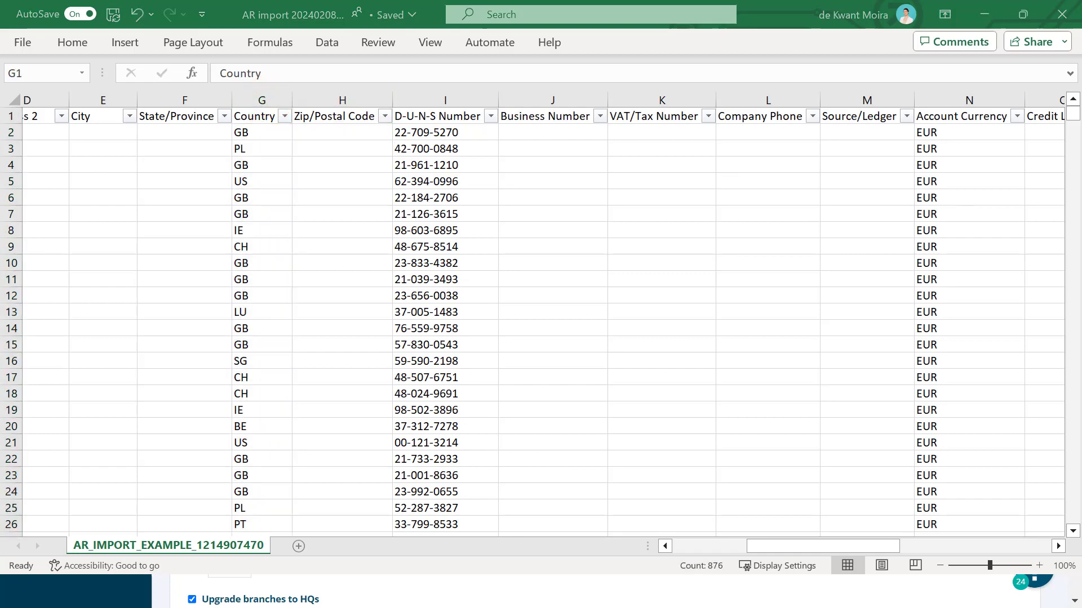
{"action": "key", "text": "alt+Tab"}
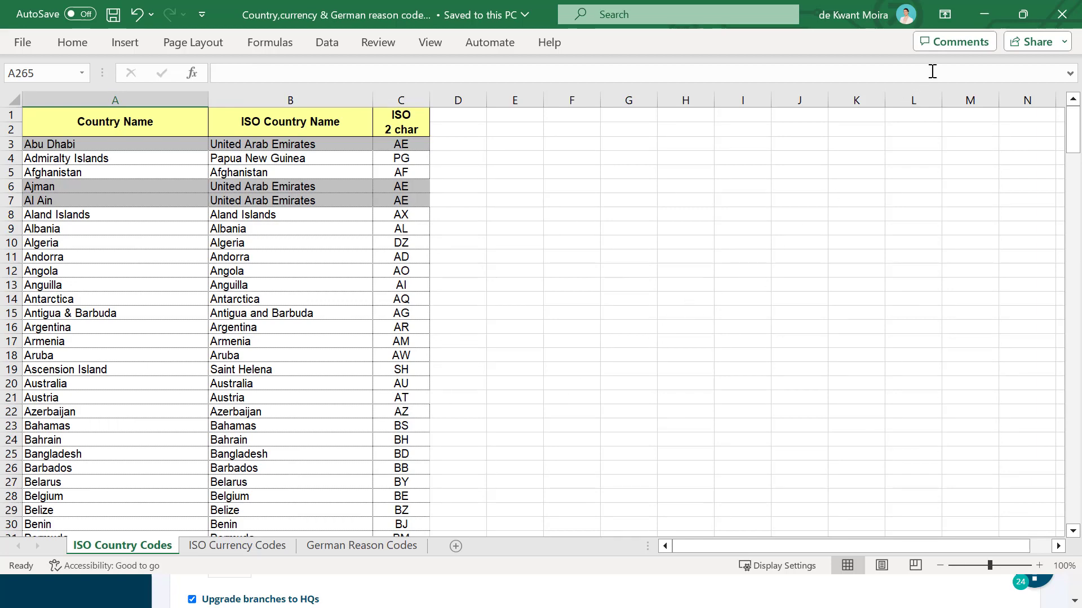
{"action": "left_click", "coordinate": [984, 14]}
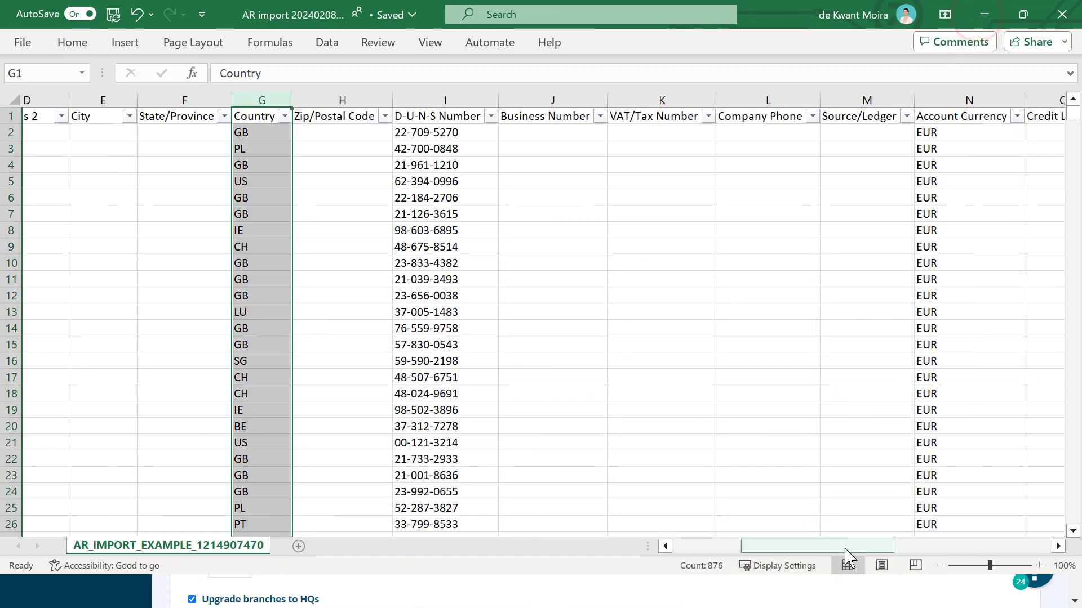
- Examine the past-due aging columns and the Folder 1 column of the AR import sheet
{"action": "left_click_drag", "start_coordinate": [847, 551], "coordinate": [986, 552]}
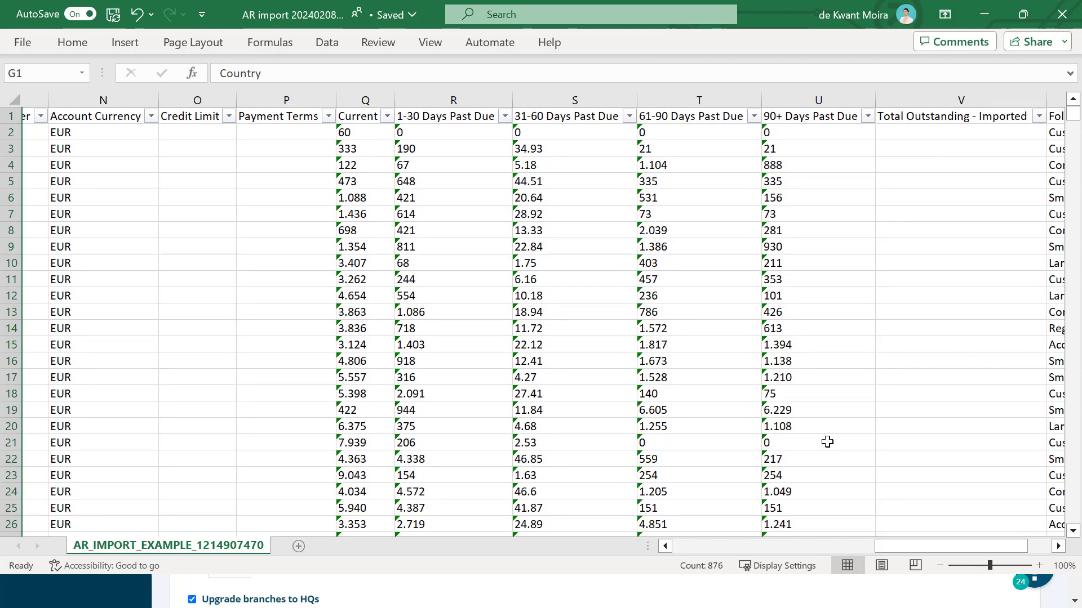
{"action": "left_click_drag", "start_coordinate": [955, 551], "coordinate": [979, 551]}
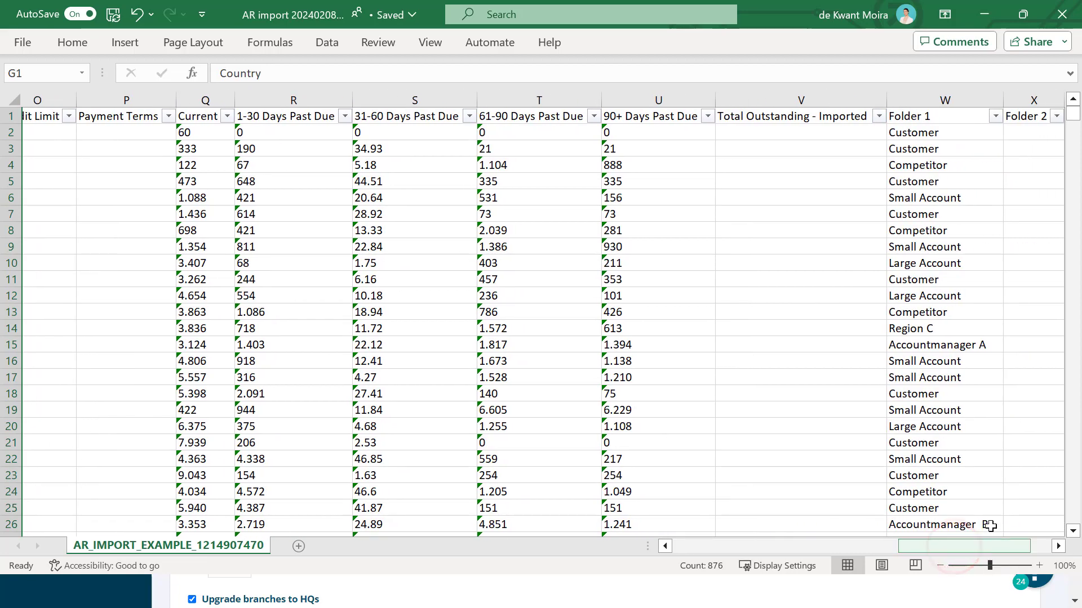
{"action": "left_click", "coordinate": [920, 102]}
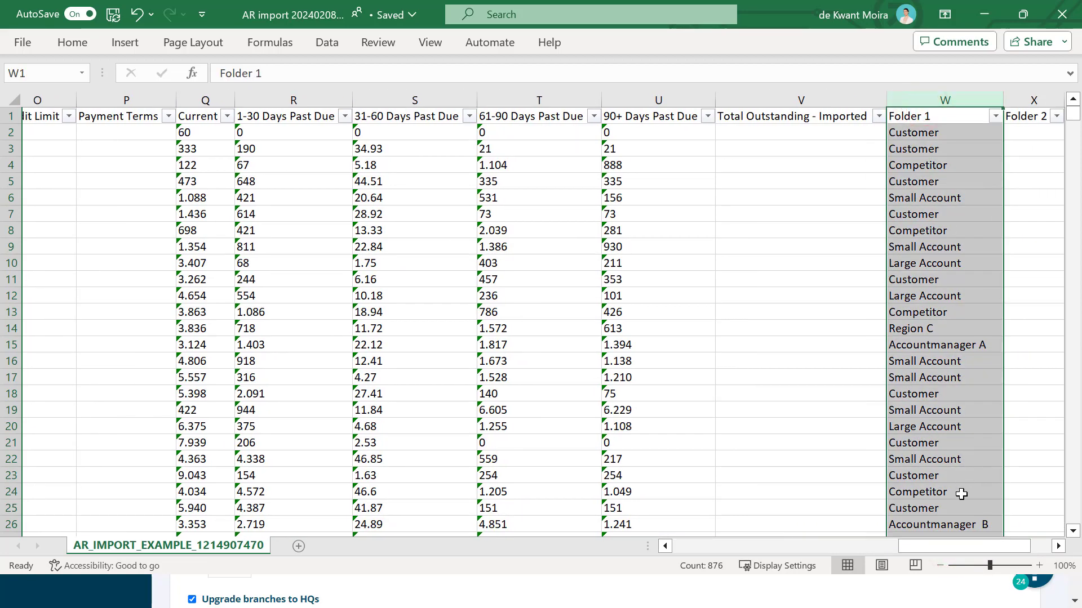
{"action": "left_click", "coordinate": [1023, 492]}
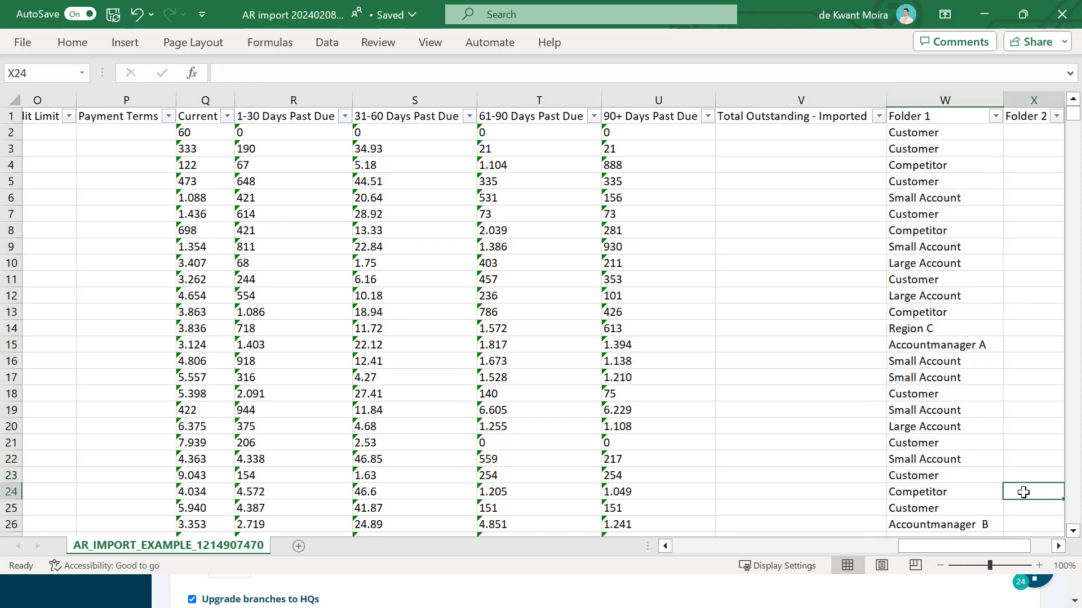
- Switch back to D&B Finance Analytics, select AR import 20240208.xlsx as the import file and set its source/ledger to Finance
{"action": "left_click", "coordinate": [991, 10]}
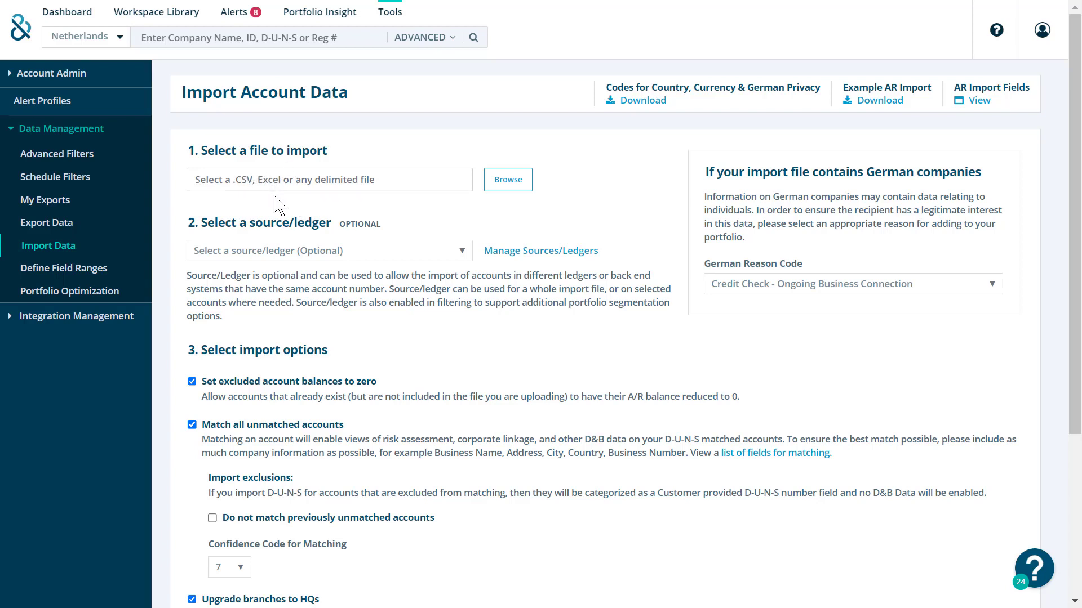
{"action": "left_click", "coordinate": [498, 186]}
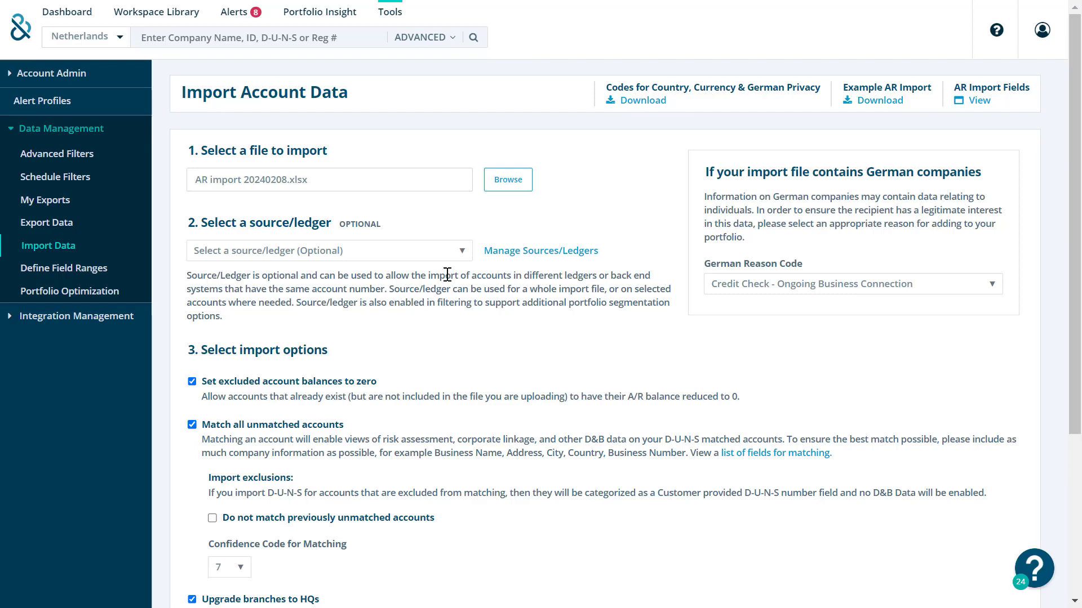
{"action": "left_click", "coordinate": [459, 251]}
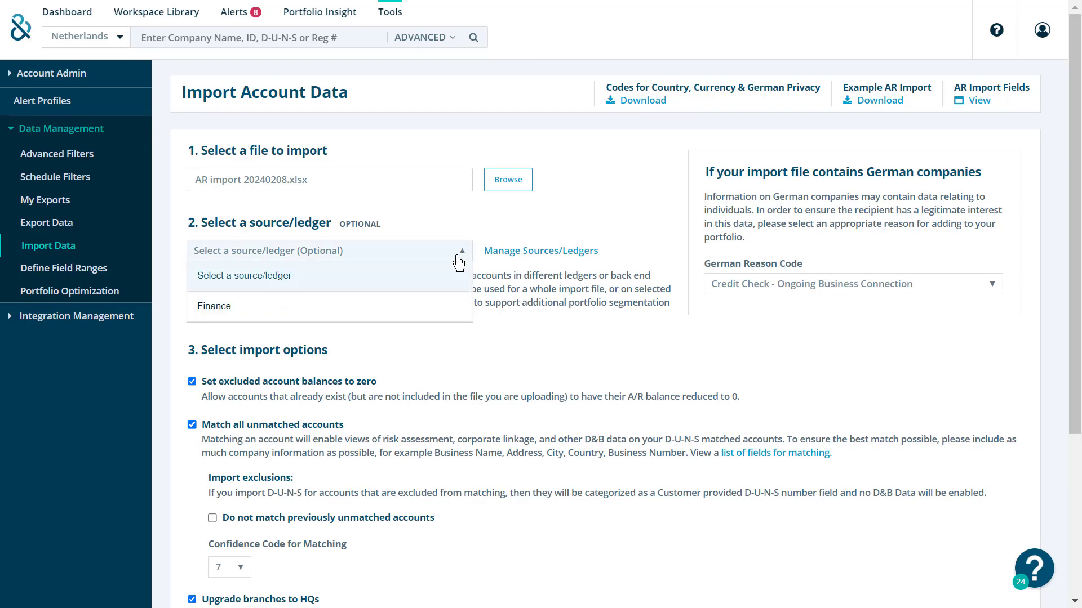
{"action": "left_click", "coordinate": [419, 311]}
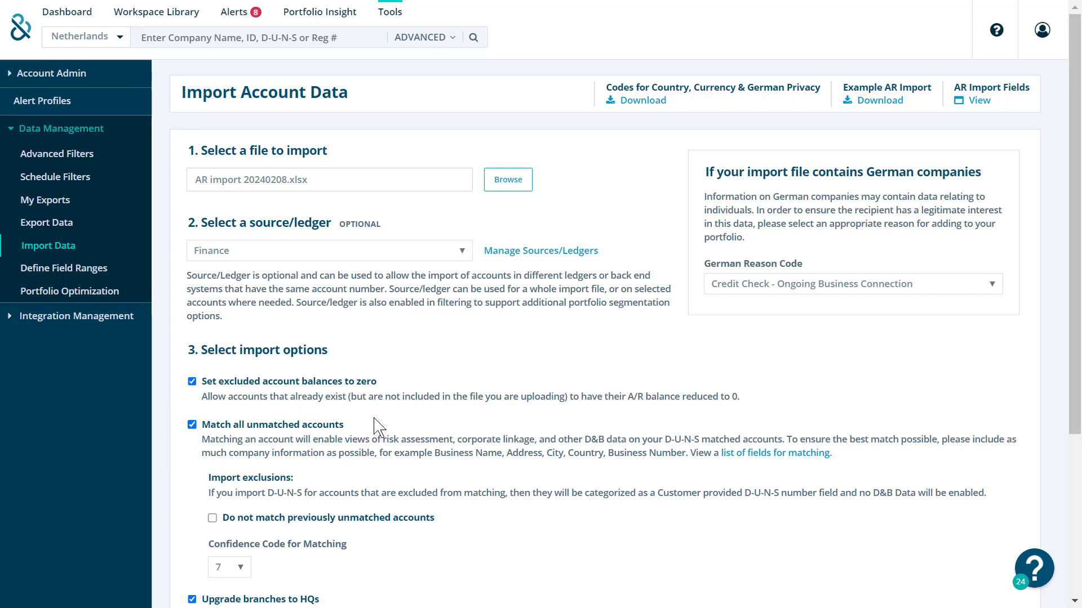
- Set the Confidence Code for Matching to 8 in the import options
{"action": "scroll", "coordinate": [280, 503], "scroll_direction": "down", "scroll_amount": 3}
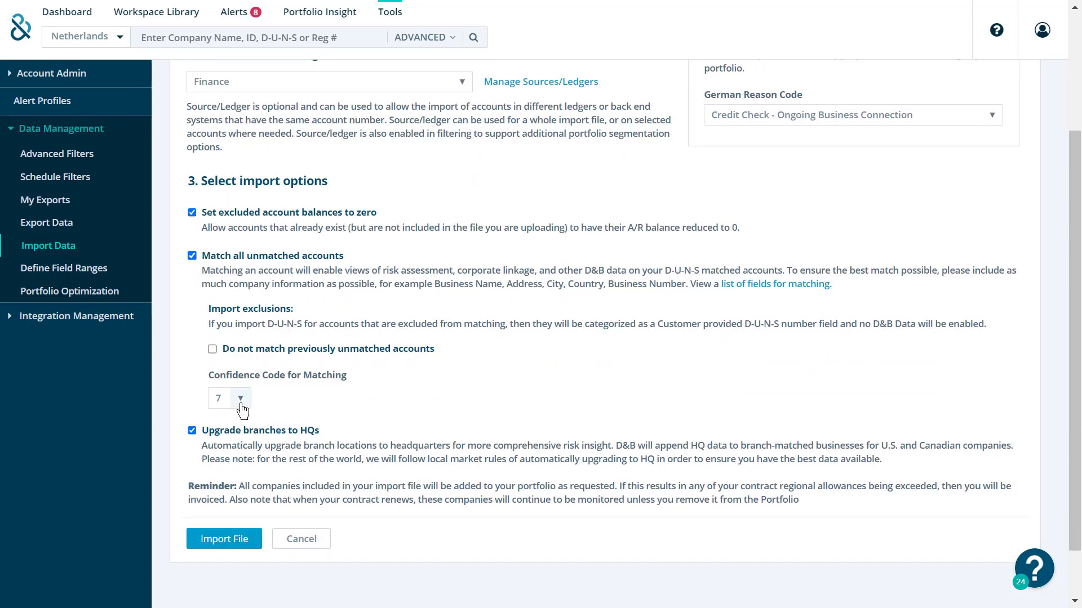
{"action": "left_click", "coordinate": [240, 399]}
{"action": "scroll", "coordinate": [240, 510], "scroll_direction": "down", "scroll_amount": 2}
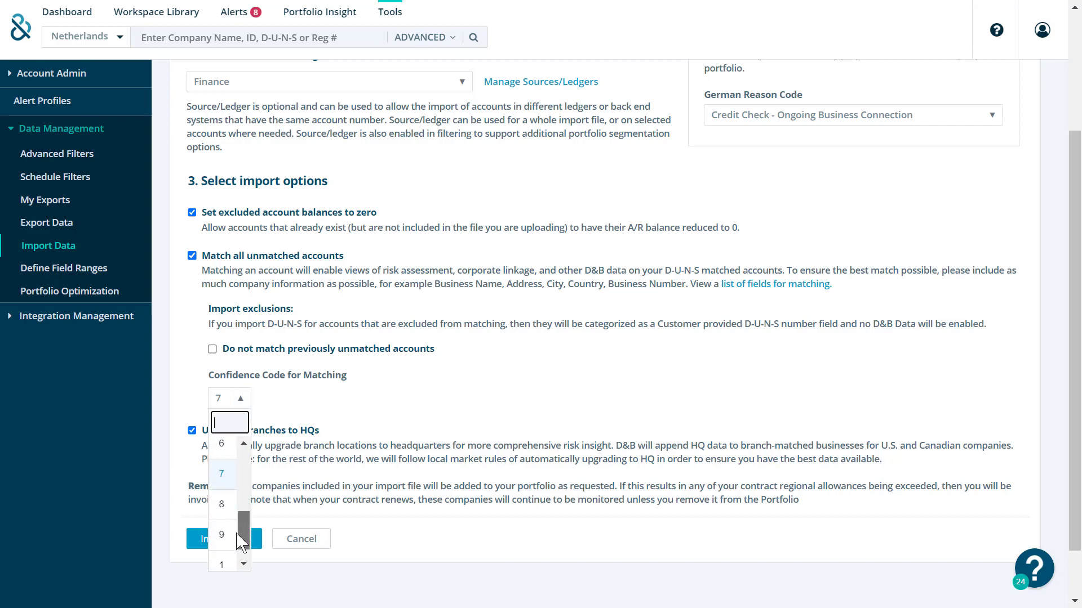
{"action": "left_click", "coordinate": [231, 501]}
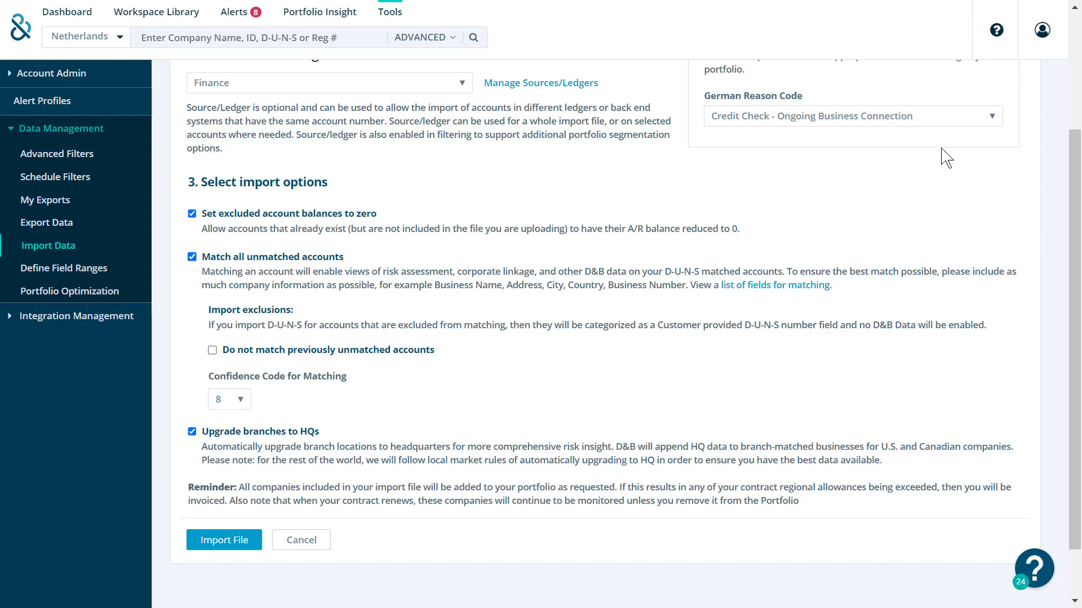
- Check the German Reason Code choices, keep Credit Check - Ongoing Business Connection, and import the file
{"action": "scroll", "coordinate": [980, 199], "scroll_direction": "up", "scroll_amount": 2}
{"action": "left_click", "coordinate": [982, 210]}
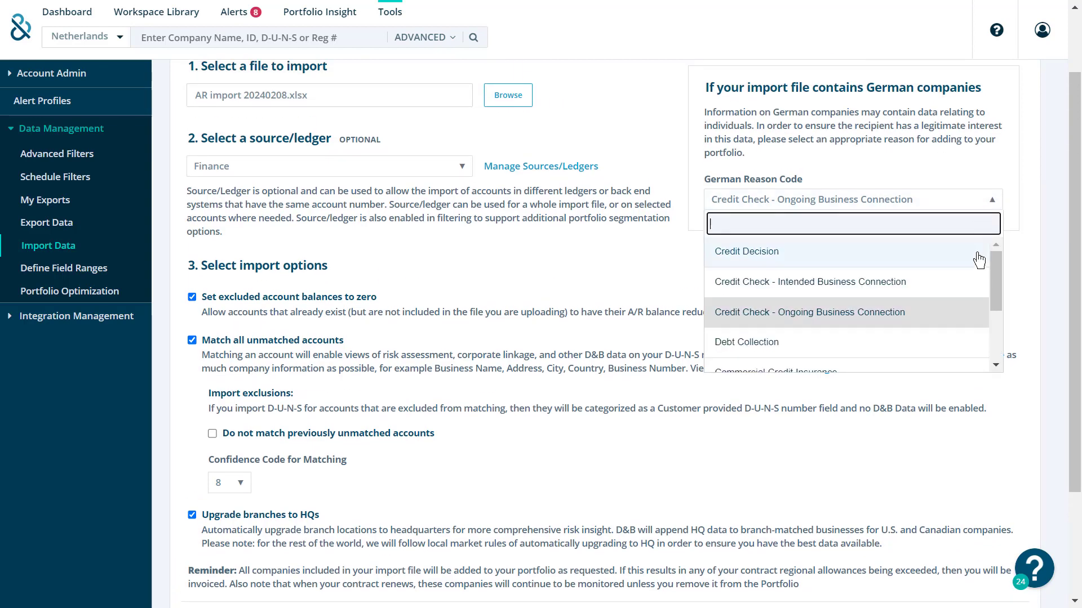
{"action": "left_click", "coordinate": [1027, 339]}
{"action": "scroll", "coordinate": [1025, 338], "scroll_direction": "down", "scroll_amount": 3}
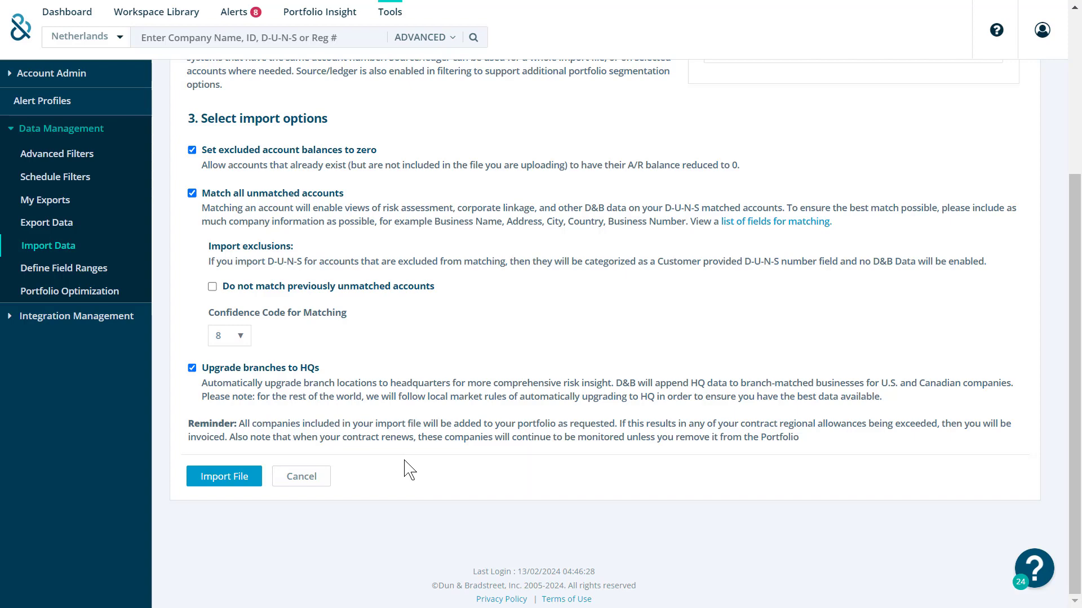
{"action": "left_click", "coordinate": [248, 483]}
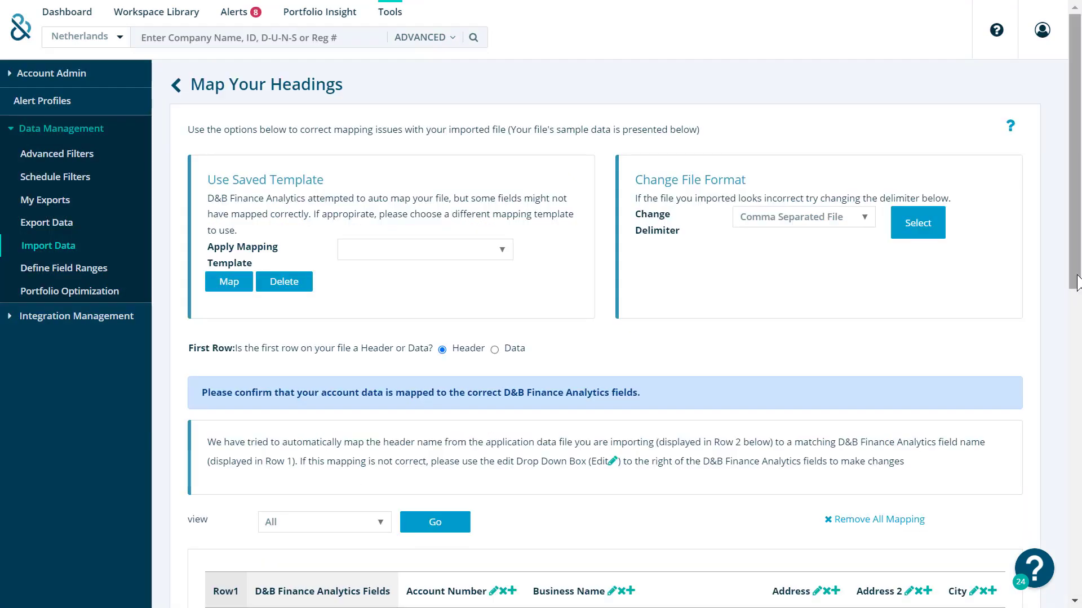
- Review the heading mapping with its sample data, and open the Account Currency field's mapping choices without changing them
{"action": "left_click_drag", "start_coordinate": [1071, 269], "coordinate": [1057, 503]}
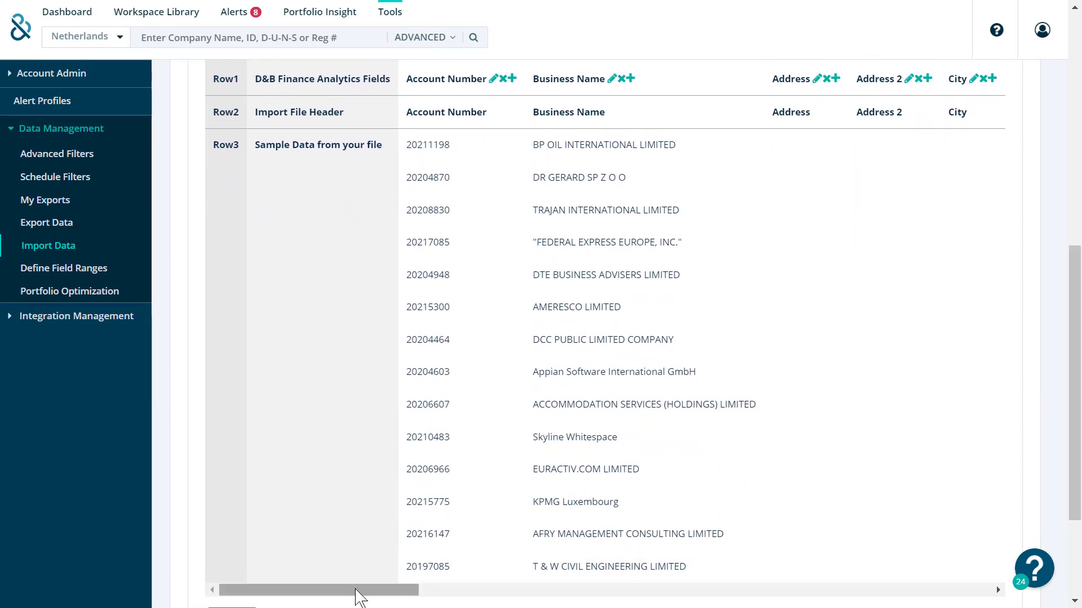
{"action": "left_click_drag", "start_coordinate": [357, 592], "coordinate": [663, 606]}
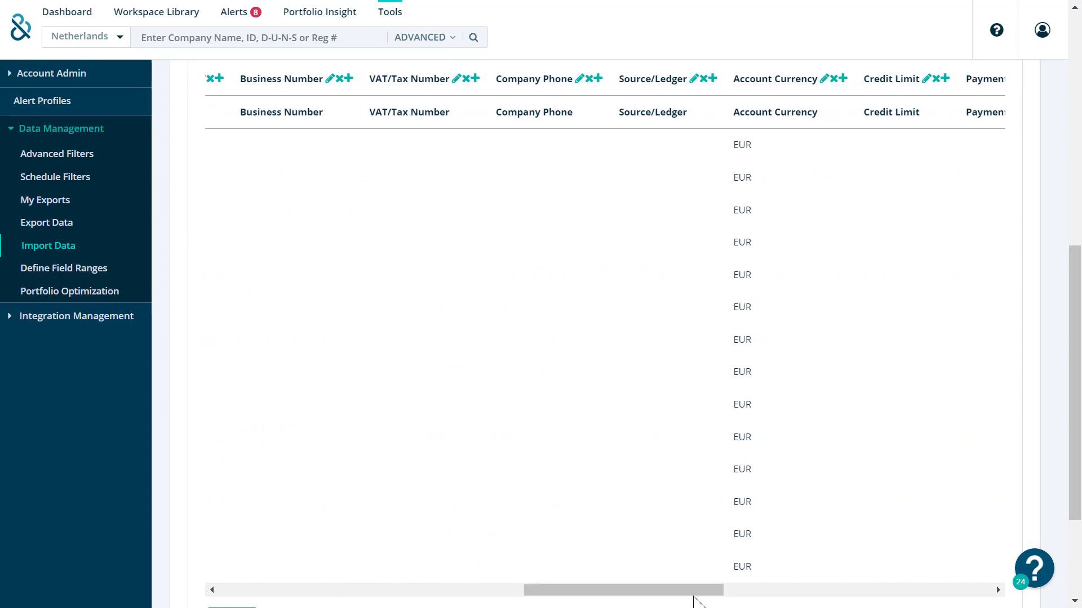
{"action": "left_click", "coordinate": [825, 79]}
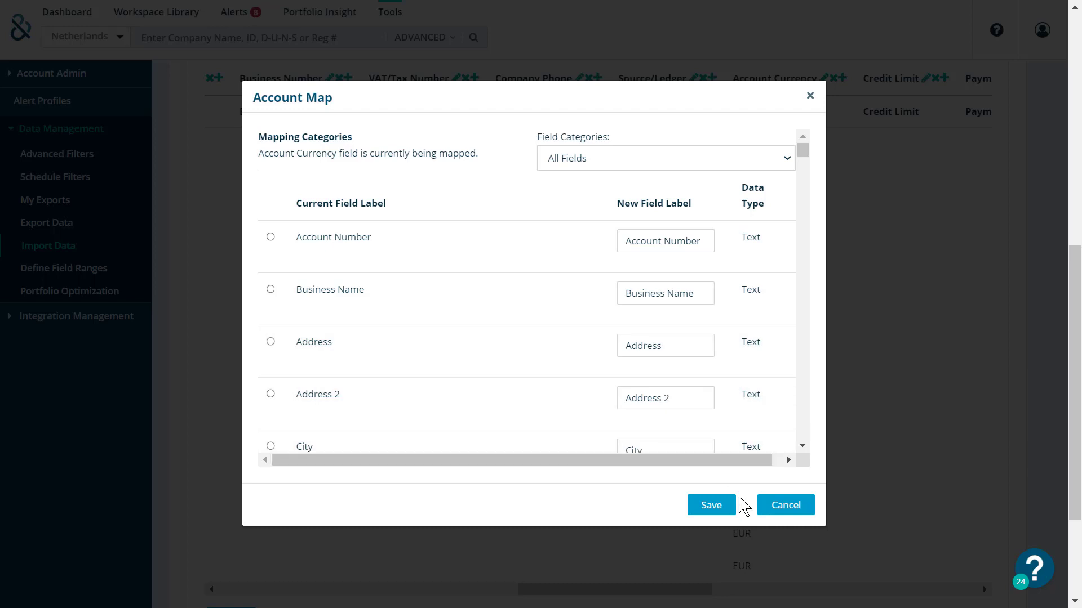
{"action": "left_click", "coordinate": [781, 510]}
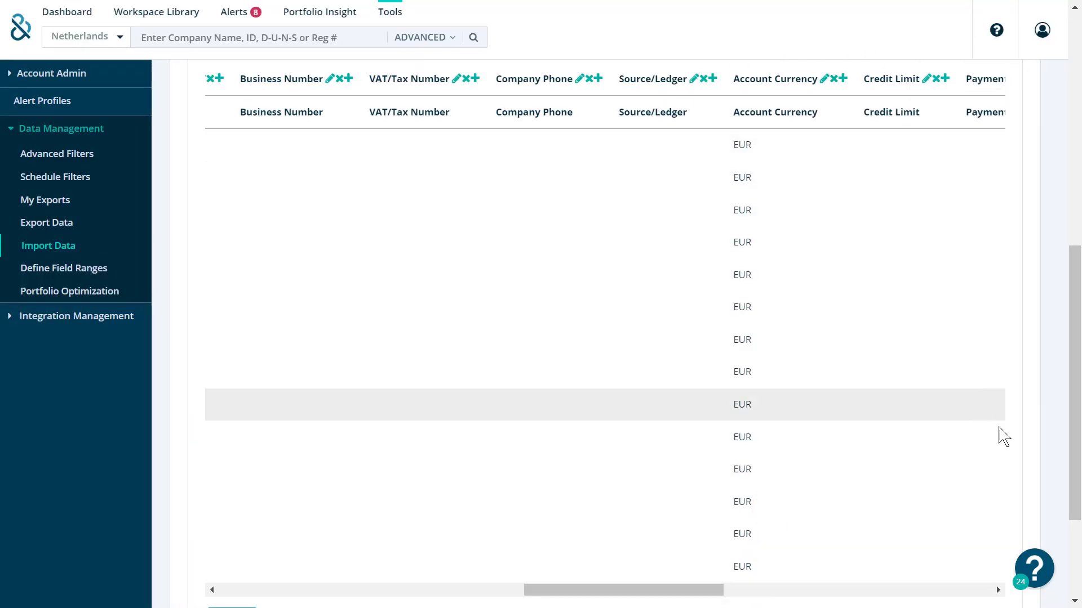
{"action": "left_click_drag", "start_coordinate": [1072, 397], "coordinate": [1068, 449]}
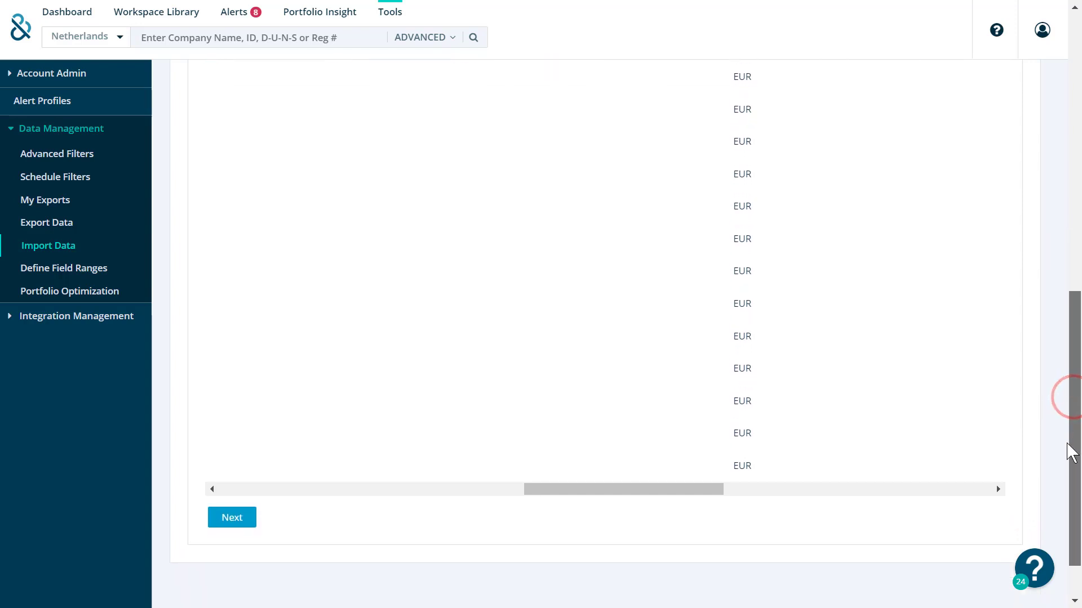
- Accept the heading mapping, continue without saving it as a map, and finish without uploading another file
{"action": "left_click_drag", "start_coordinate": [597, 488], "coordinate": [236, 493]}
{"action": "left_click", "coordinate": [228, 526]}
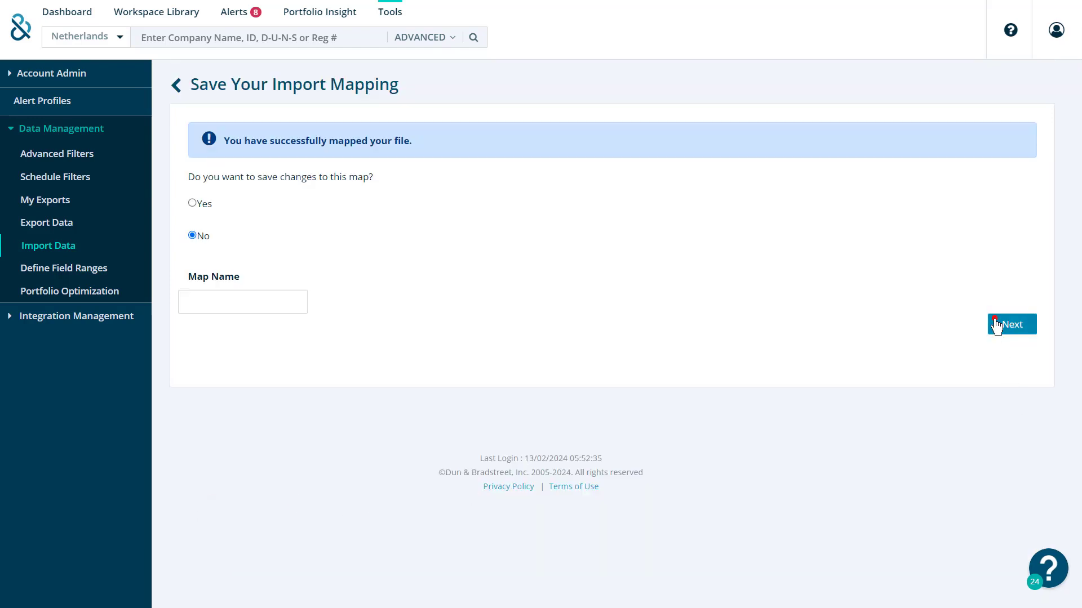
{"action": "left_click", "coordinate": [996, 325]}
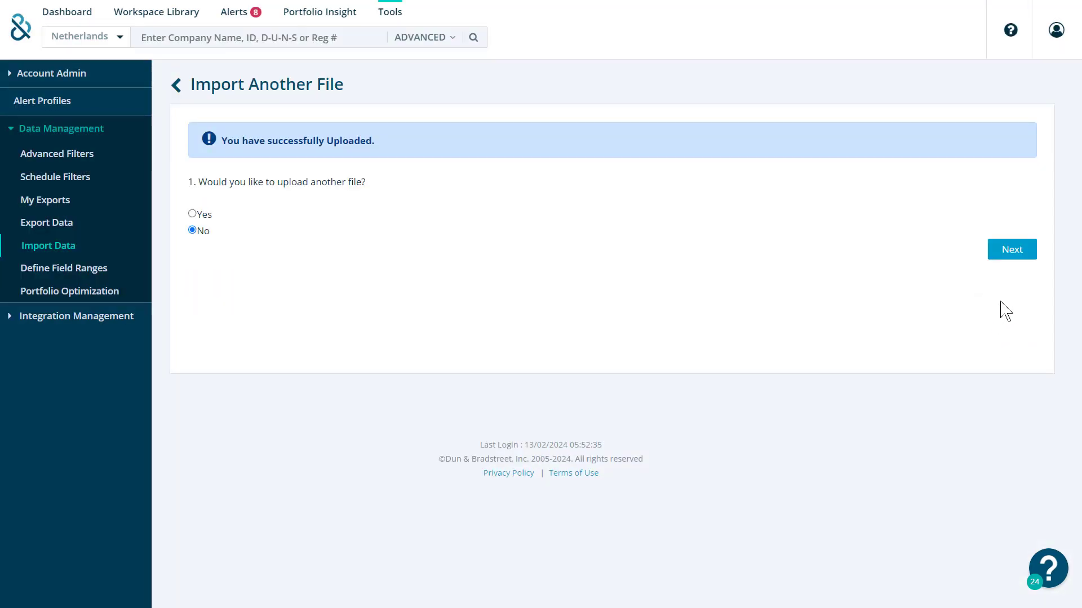
{"action": "left_click", "coordinate": [1005, 256]}
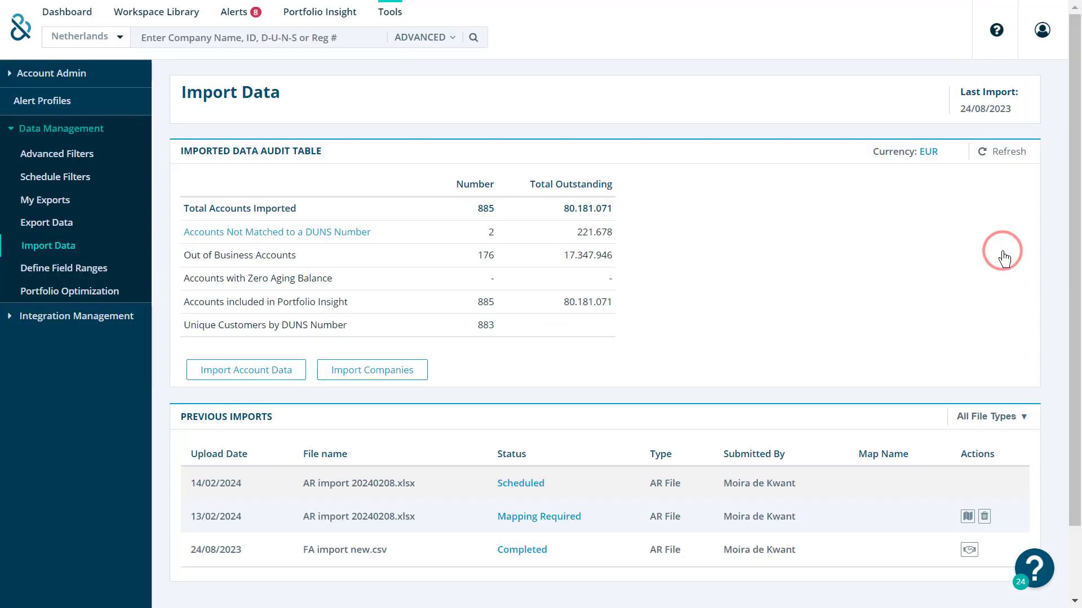
- Check the status of AR import 20240208.xlsx in the previous imports list and refresh the import data
{"action": "scroll", "coordinate": [1024, 394], "scroll_direction": "down", "scroll_amount": 2}
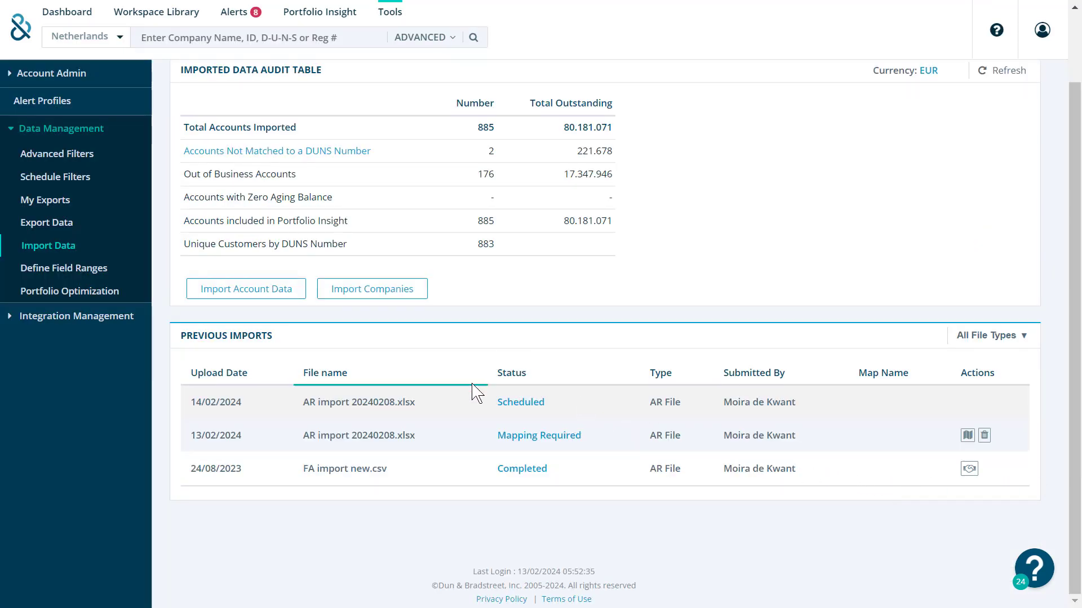
{"action": "right_click", "coordinate": [868, 276]}
{"action": "left_click", "coordinate": [742, 366]}
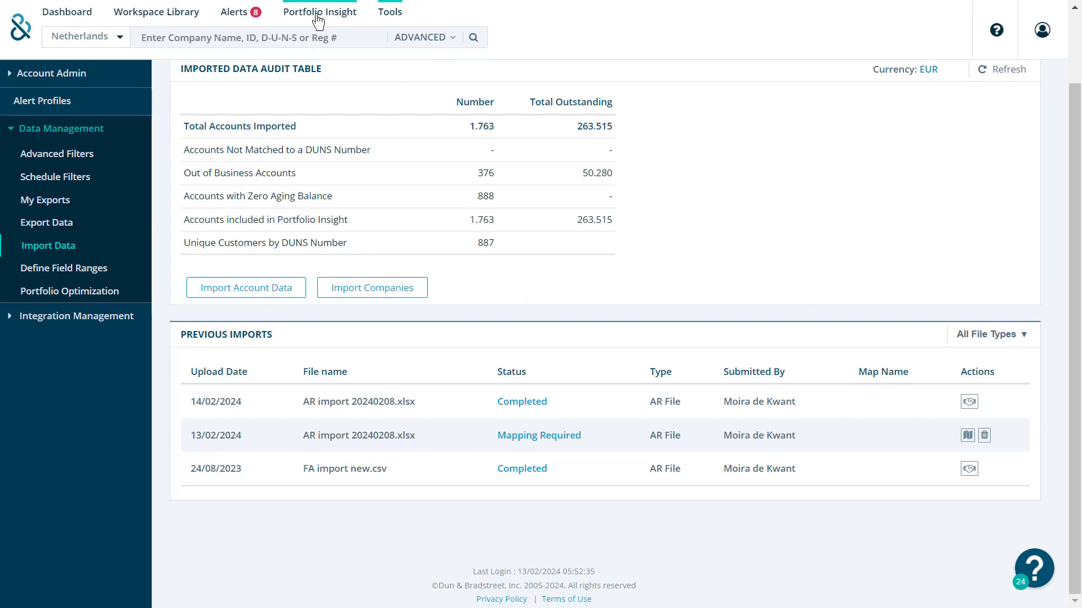
- Open the dashboard and review the companies with the riskiest PAYDEX, the recent alerts and the Failure Risk distribution
{"action": "left_click", "coordinate": [68, 14]}
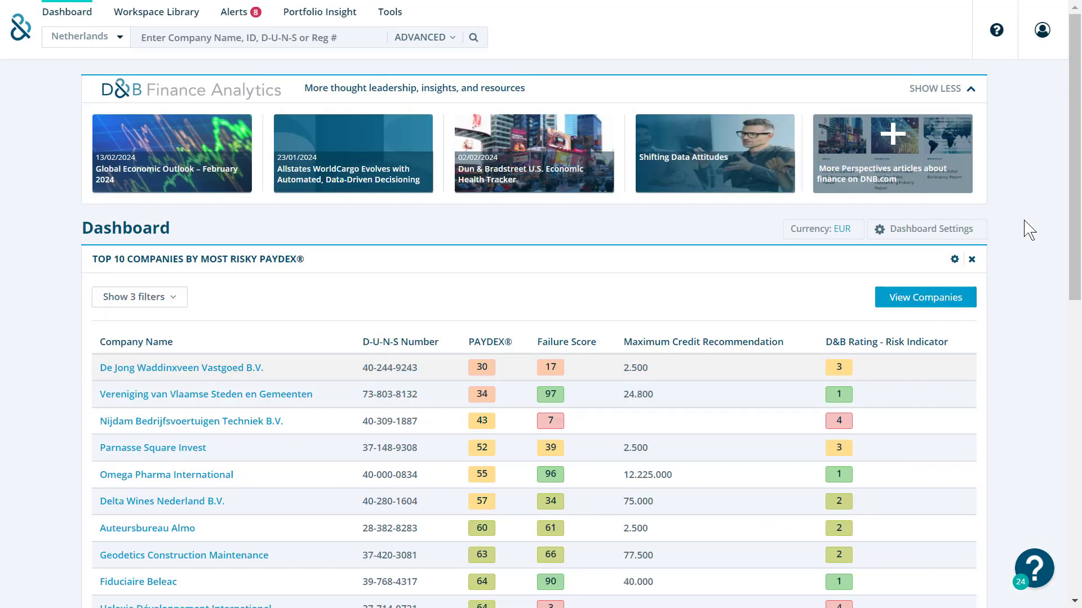
{"action": "left_click_drag", "start_coordinate": [1075, 204], "coordinate": [1075, 225]}
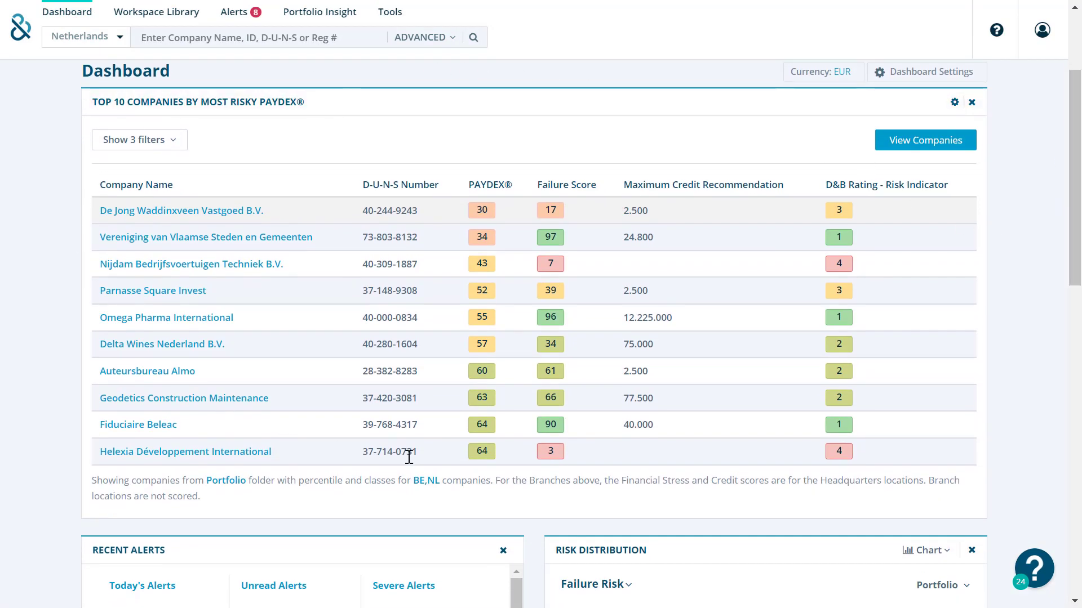
{"action": "left_click_drag", "start_coordinate": [1075, 271], "coordinate": [1068, 434]}
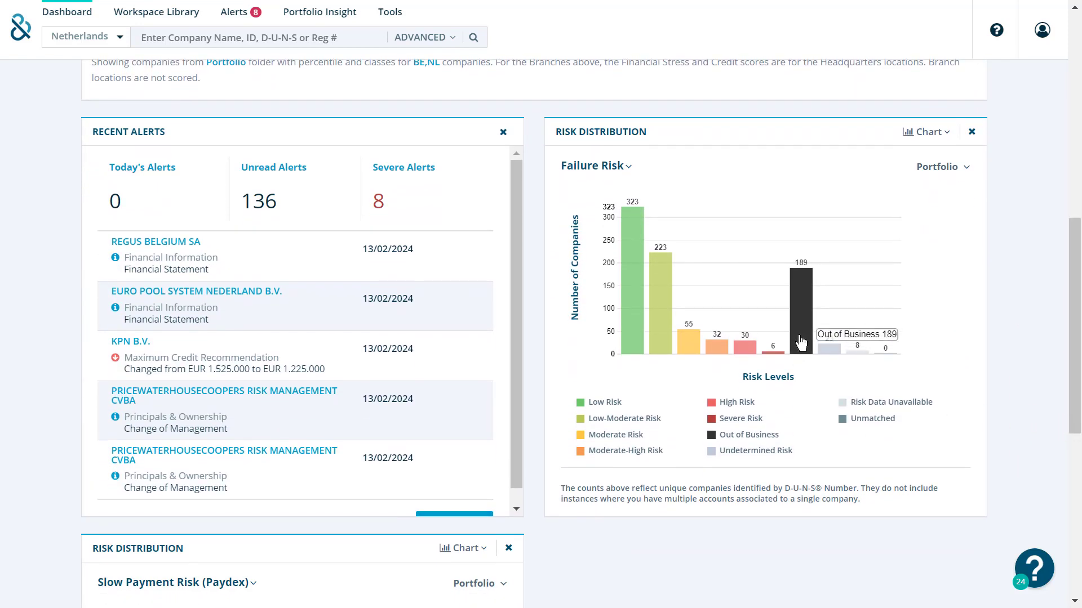
- Open the Out of Business companies from the Failure Risk chart, select the first listed account, and clear that selection again
{"action": "left_click", "coordinate": [800, 339]}
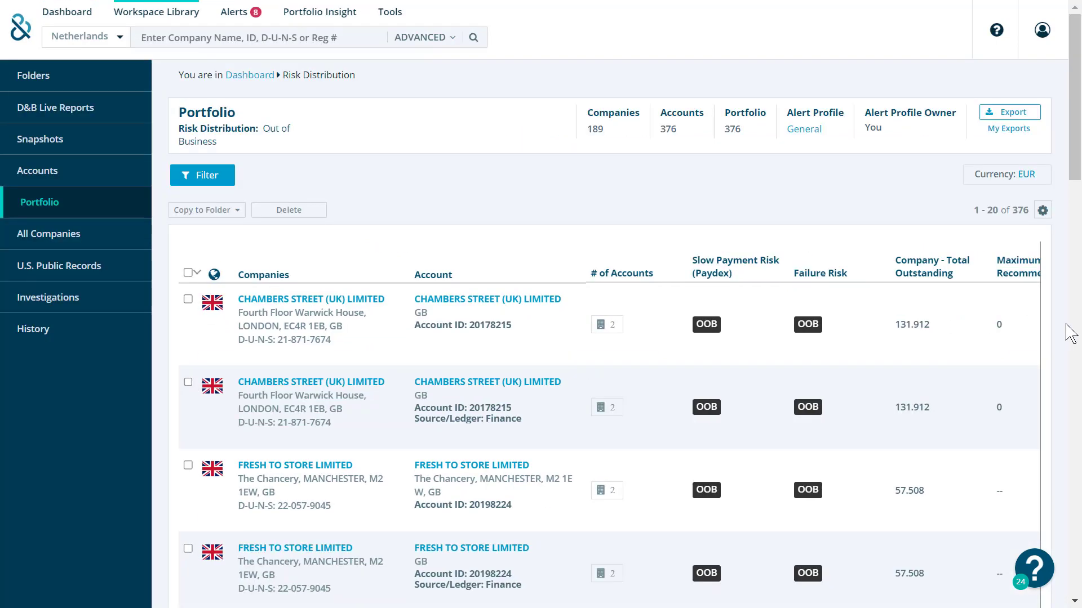
{"action": "left_click", "coordinate": [188, 299]}
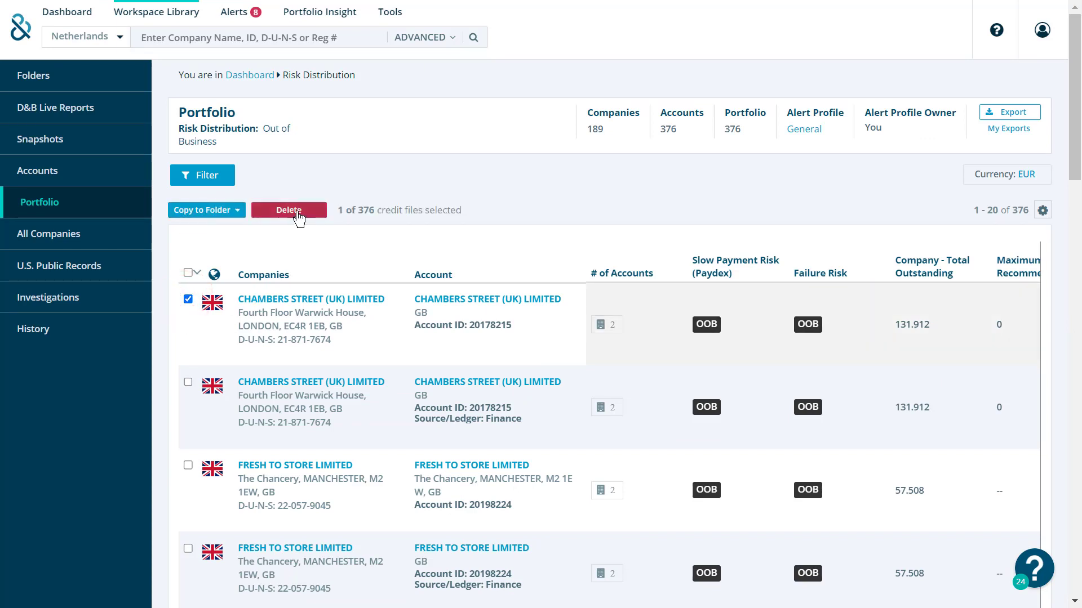
{"action": "left_click", "coordinate": [188, 300]}
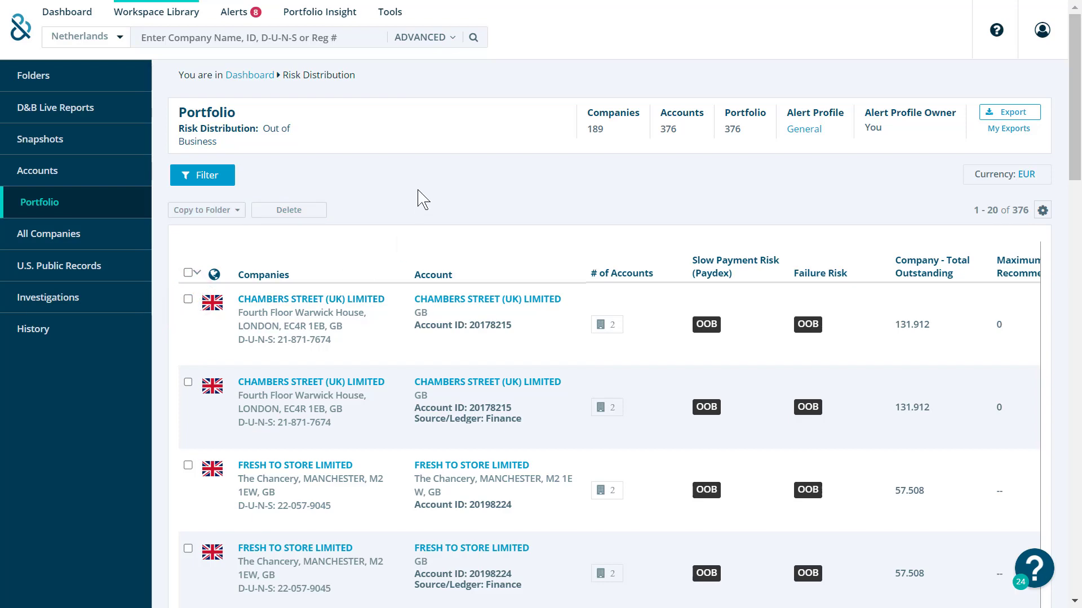
- Return to the import data overview and review the imported data audit table
{"action": "left_click", "coordinate": [390, 21]}
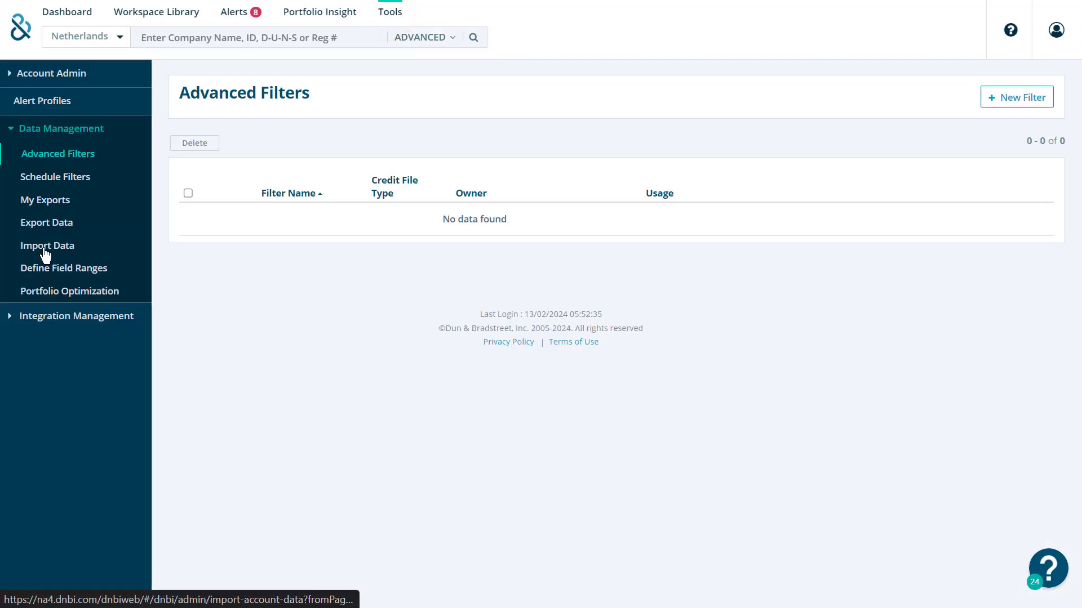
{"action": "left_click", "coordinate": [43, 249]}
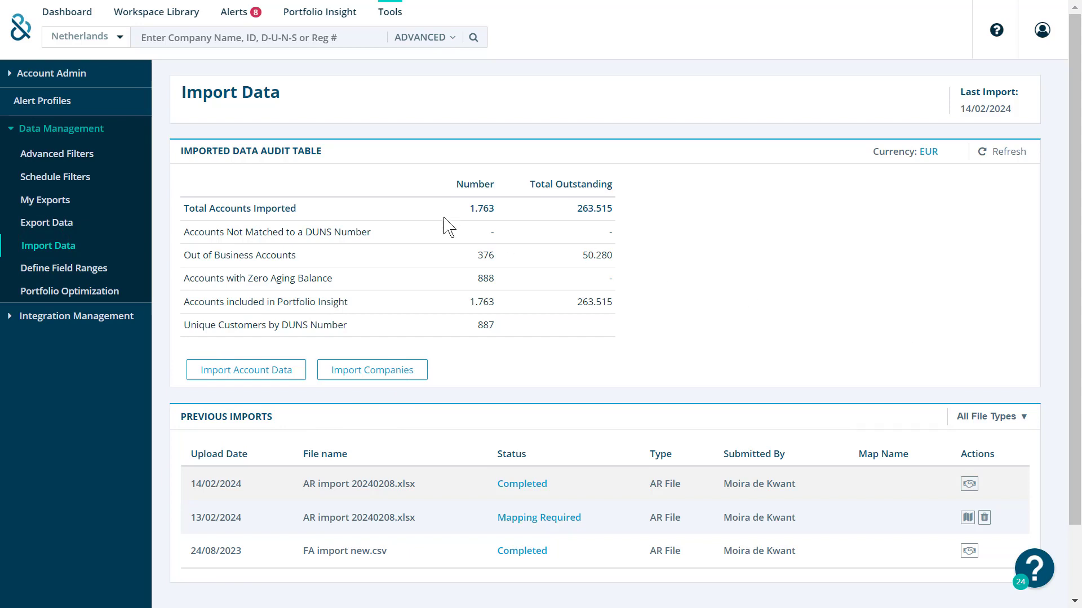
- Open the file upload for changing account numbers, view the column headings of the example account number file, and minimise the file
{"action": "left_click", "coordinate": [59, 85]}
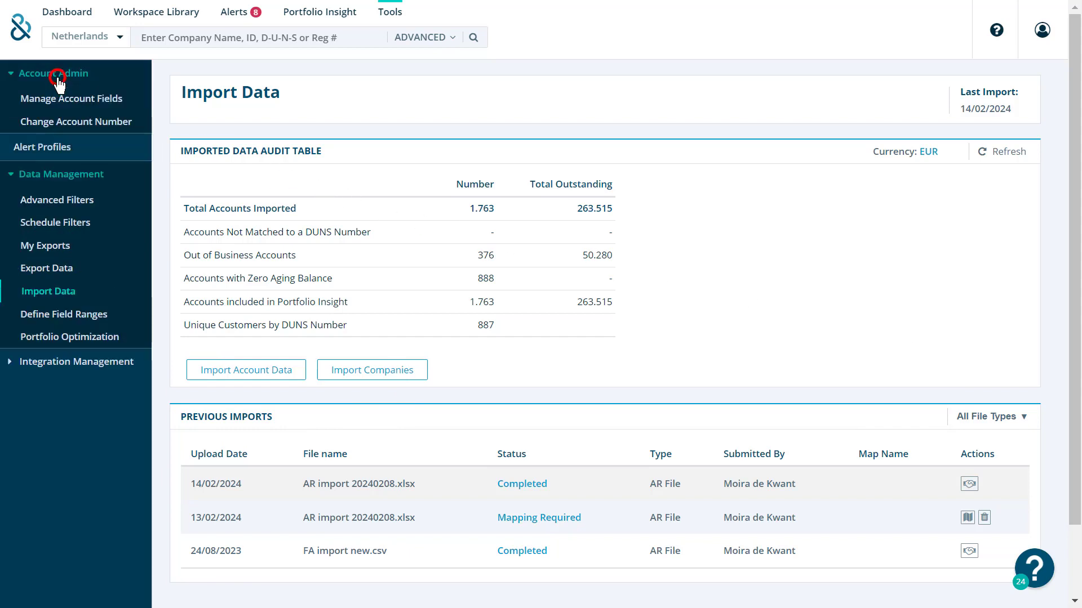
{"action": "left_click", "coordinate": [69, 123]}
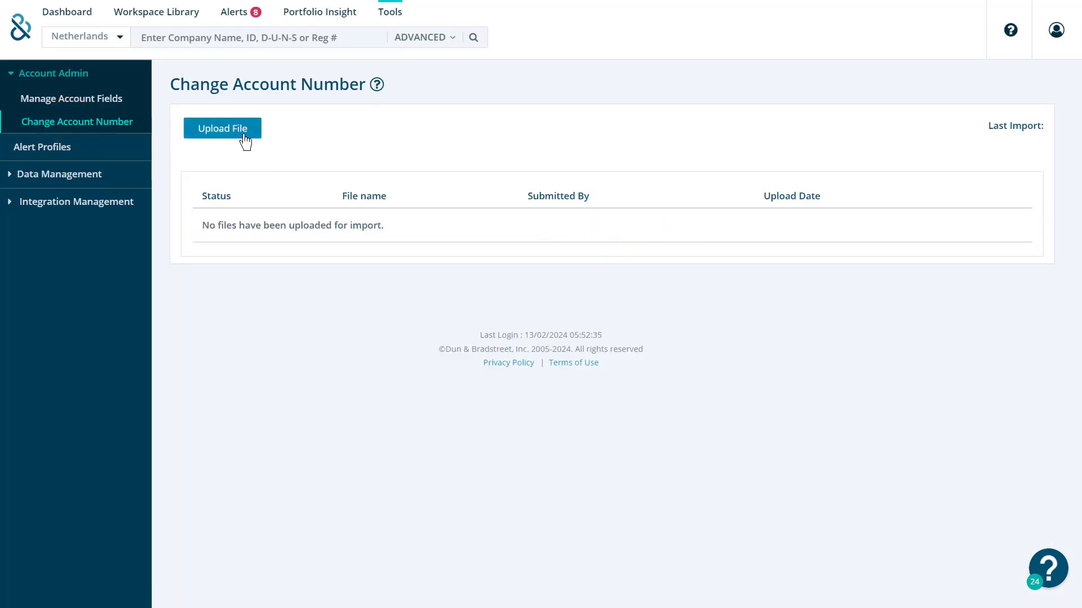
{"action": "left_click", "coordinate": [242, 137]}
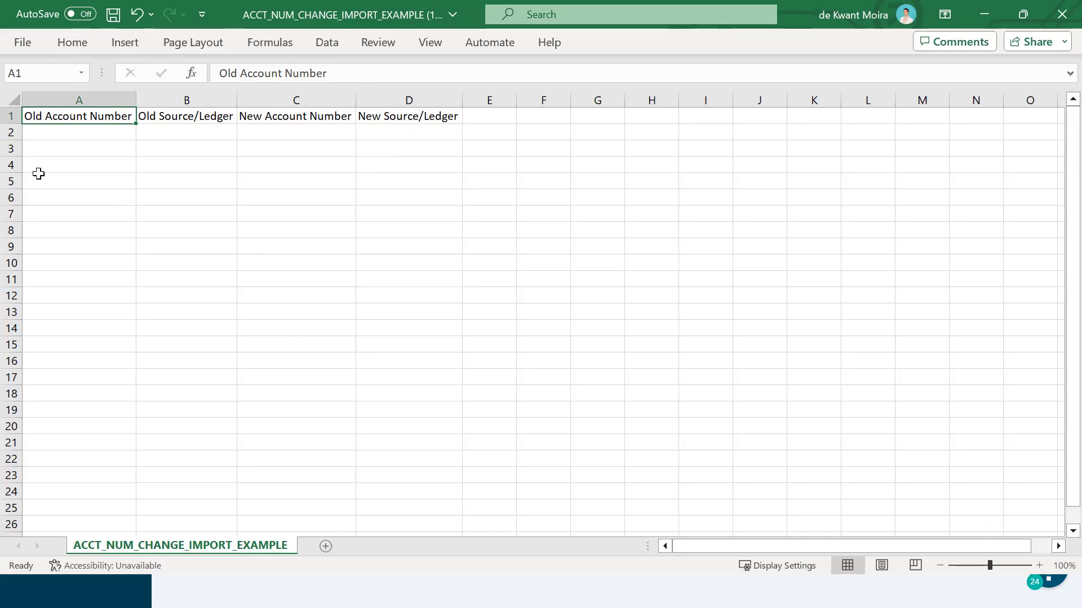
{"action": "left_click", "coordinate": [984, 14]}
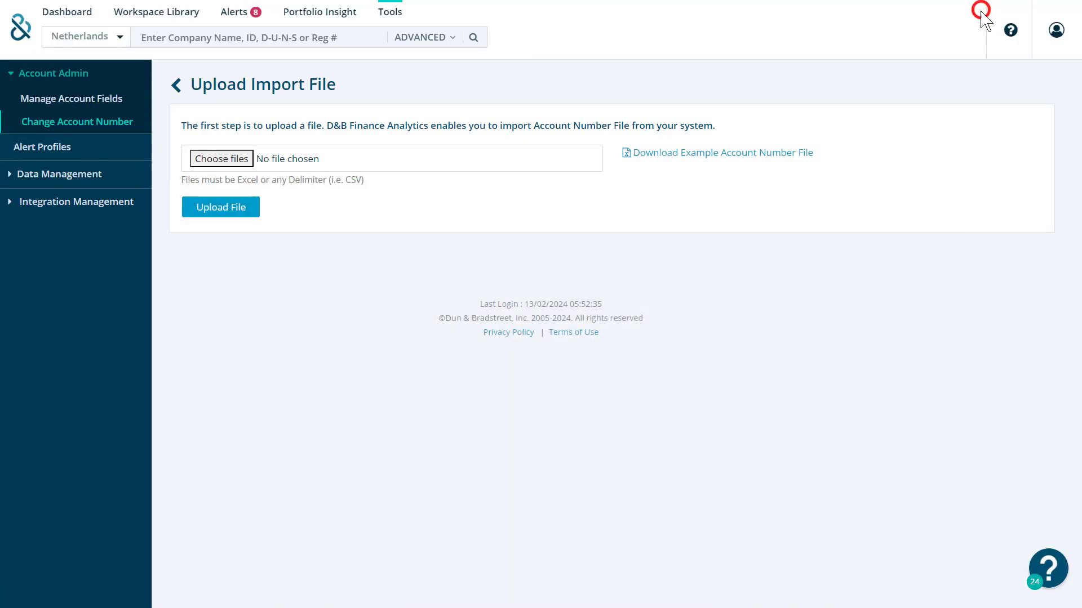